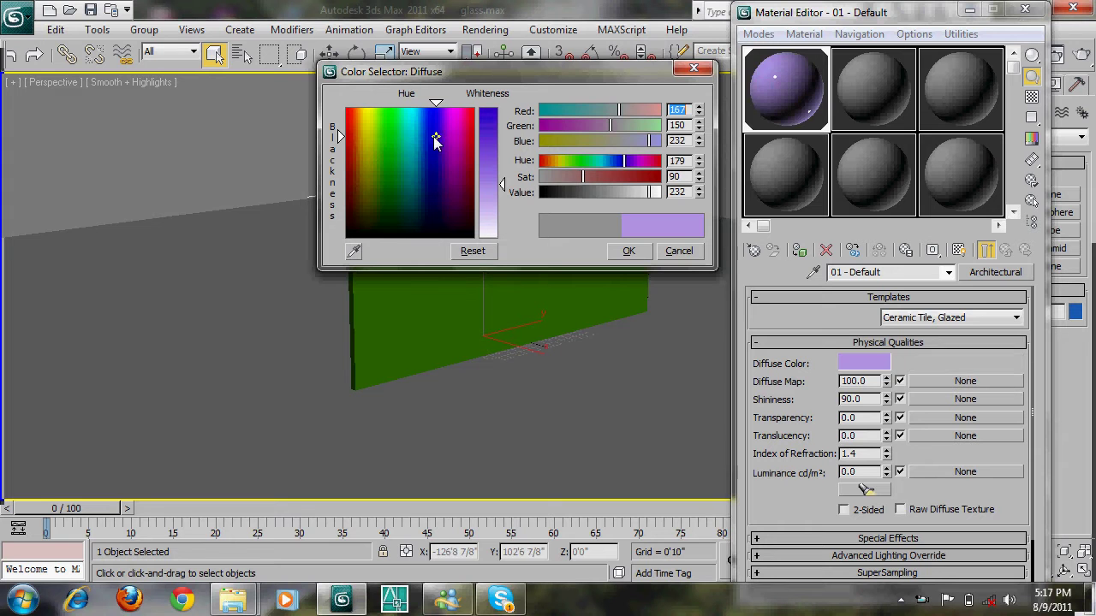
- Lighten the floor material's diffuse colour to a pale lavender of RGB 210, 208, 245
{"action": "left_click_drag", "start_coordinate": [503, 184], "coordinate": [506, 215]}
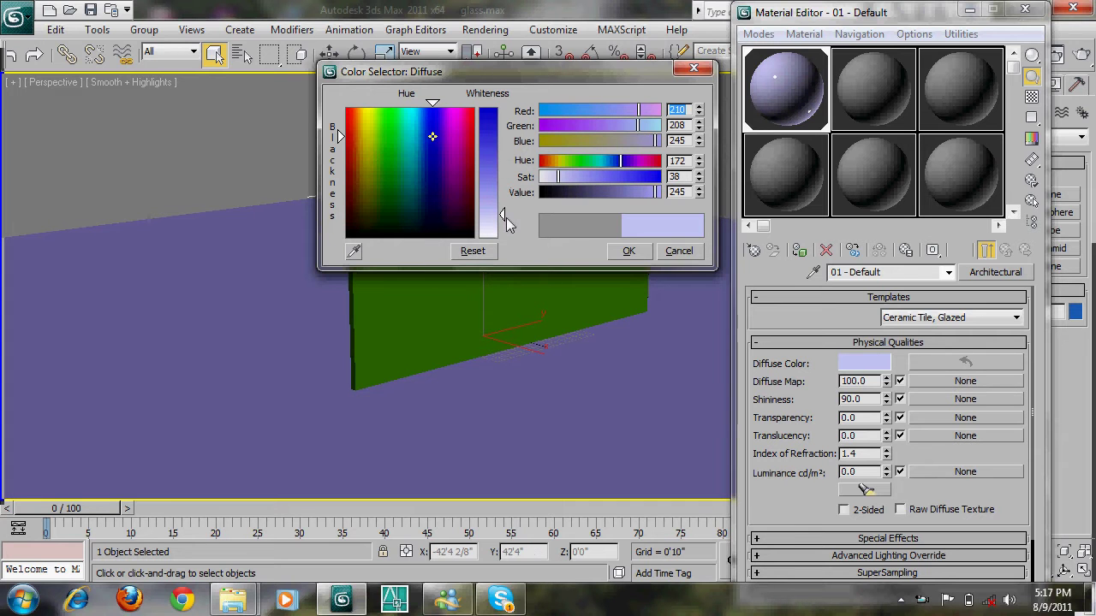
{"action": "left_click", "coordinate": [628, 251]}
- Assign the unused 02 - Default material to the green upright panel
{"action": "left_click", "coordinate": [864, 85]}
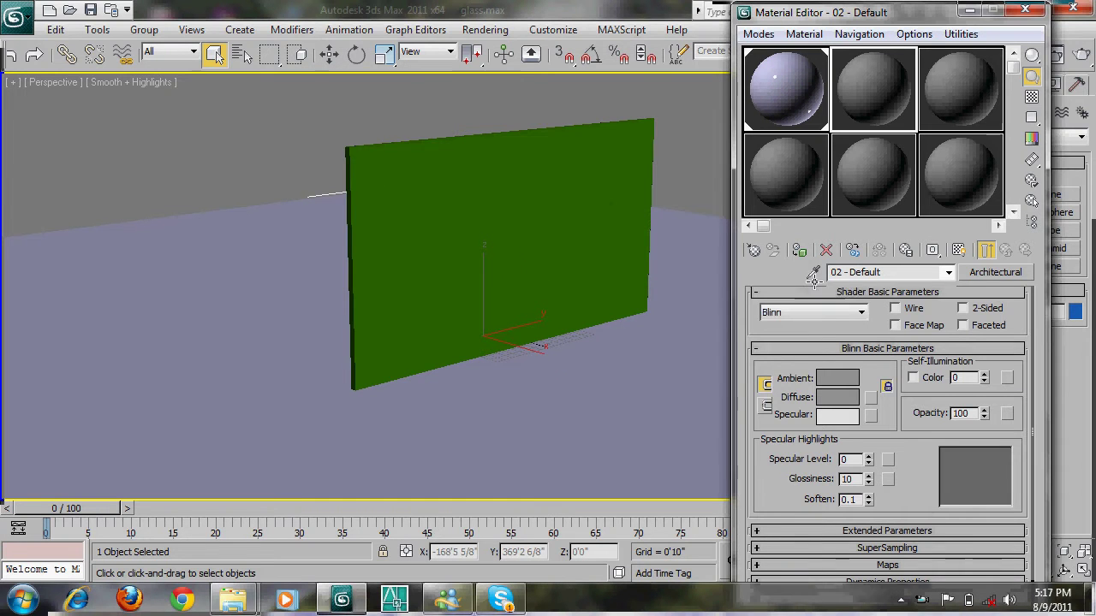
{"action": "left_click", "coordinate": [609, 190]}
{"action": "left_click", "coordinate": [798, 251]}
- Assign the 03 - Default material to the teapot on the other side of the panel
{"action": "middle_click_drag", "start_coordinate": [460, 238], "coordinate": [567, 240], "text": "alt"}
{"action": "left_click", "coordinate": [406, 304]}
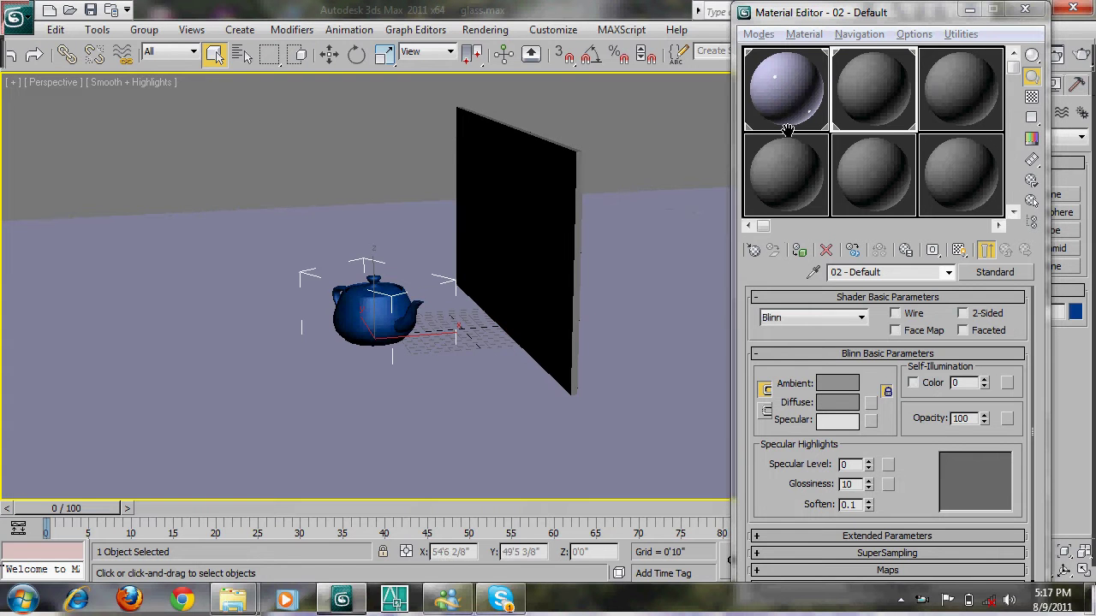
{"action": "left_click", "coordinate": [937, 89]}
{"action": "left_click", "coordinate": [798, 249]}
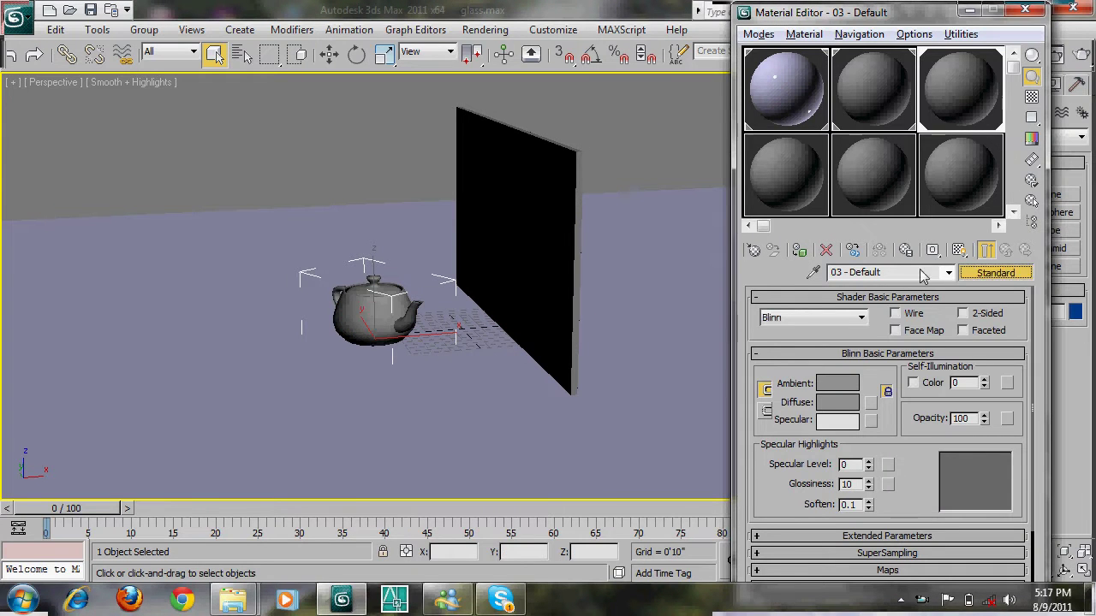
- Change the teapot's material type to Architectural and apply the Plastic template
{"action": "left_click", "coordinate": [995, 272]}
{"action": "double_click", "coordinate": [447, 148]}
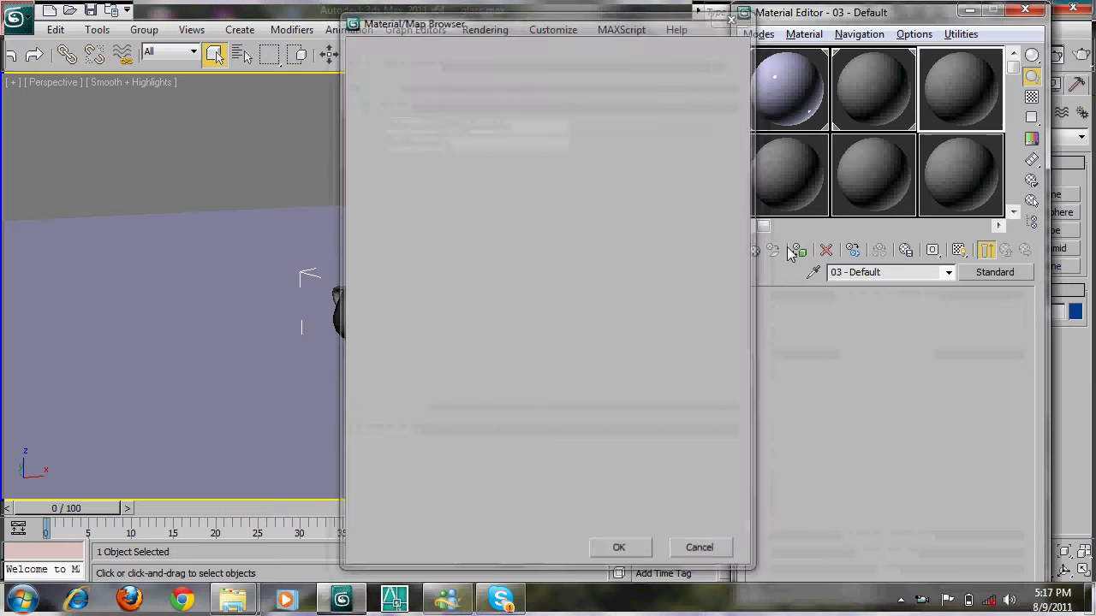
{"action": "left_click", "coordinate": [985, 318]}
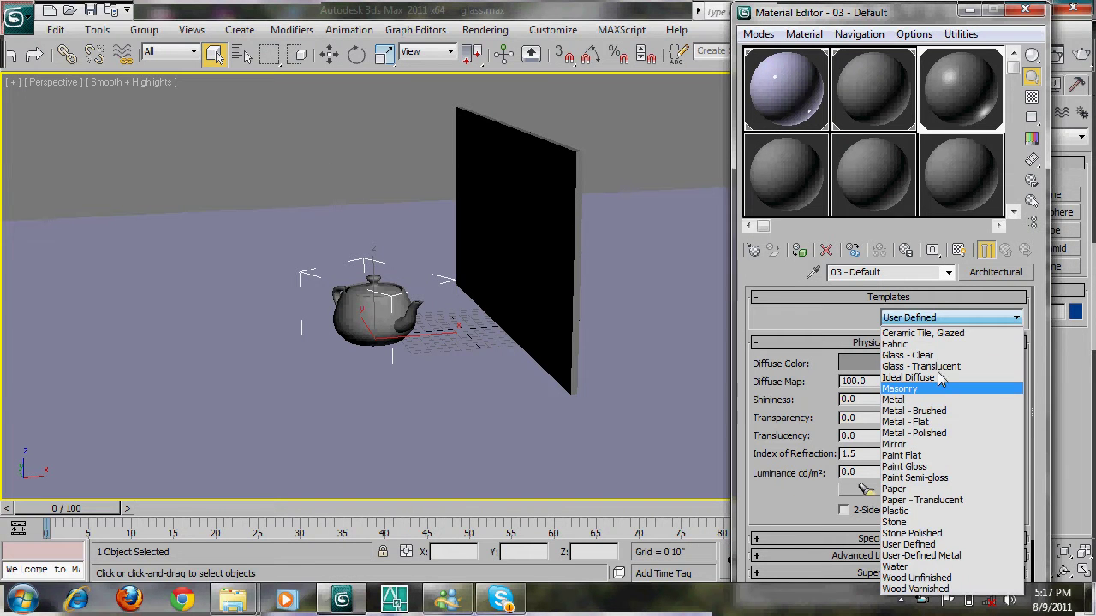
{"action": "left_click", "coordinate": [947, 511]}
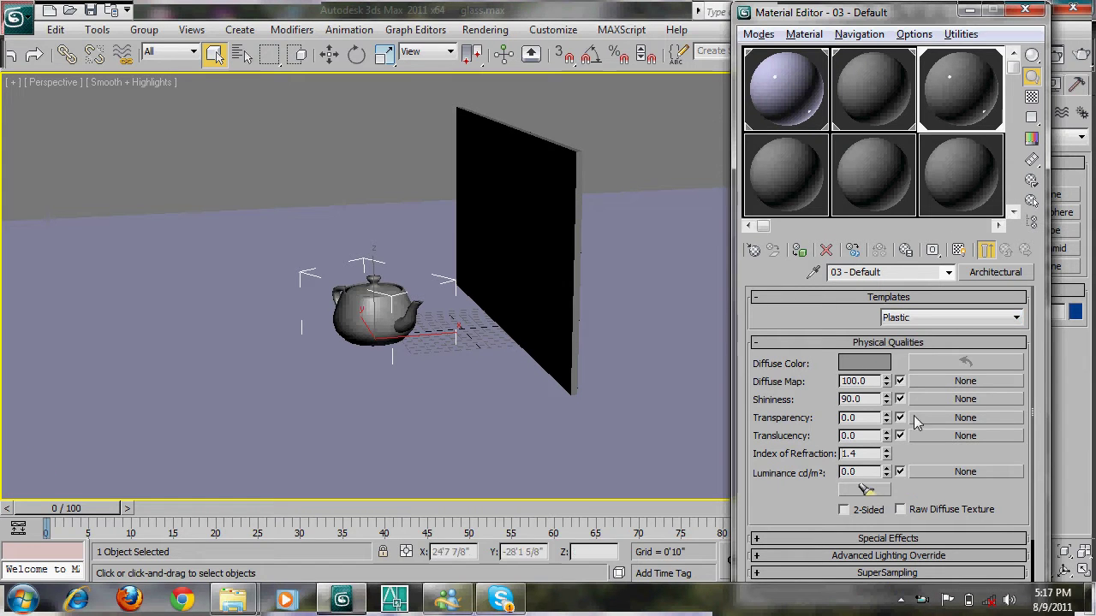
- Set the teapot material's diffuse colour to a strong red of RGB 236, 30, 30
{"action": "left_click", "coordinate": [850, 362]}
{"action": "left_click", "coordinate": [442, 128]}
{"action": "left_click", "coordinate": [474, 119]}
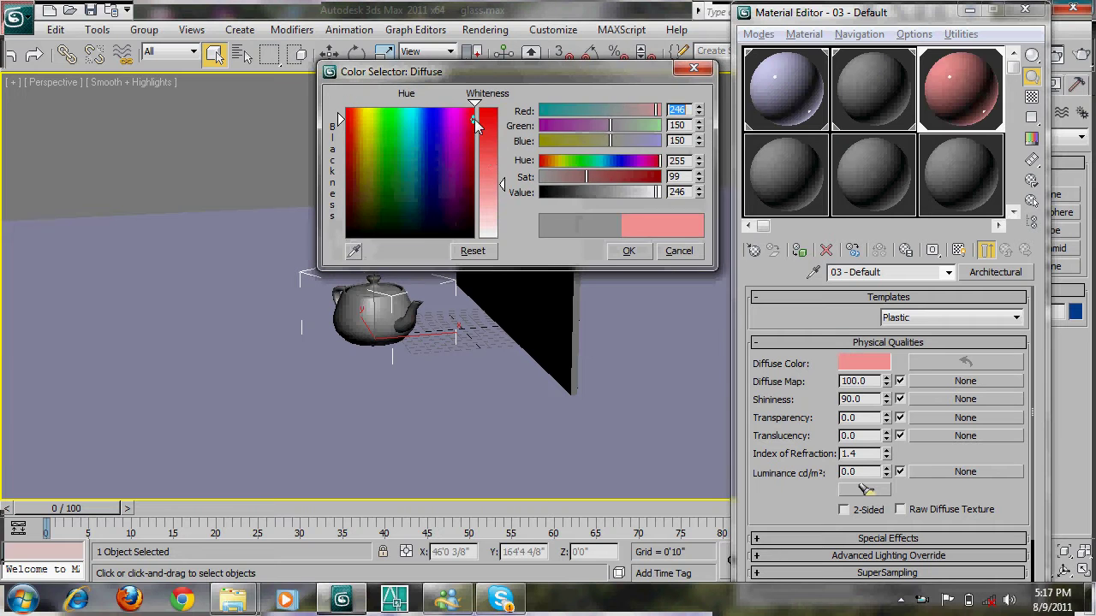
{"action": "left_click_drag", "start_coordinate": [490, 152], "coordinate": [490, 123]}
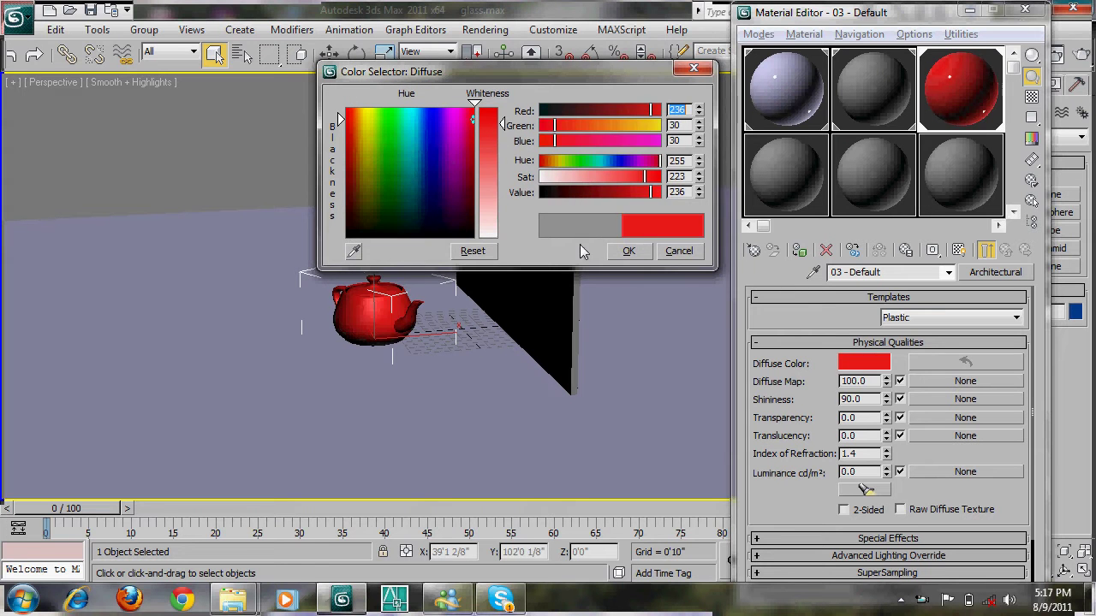
{"action": "left_click", "coordinate": [631, 252]}
- Select the upright panel and make its 02 - Default material active for editing
{"action": "key", "text": "shift+z"}
{"action": "key", "text": "shift+z"}
{"action": "middle_click_drag", "start_coordinate": [534, 247], "coordinate": [534, 285]}
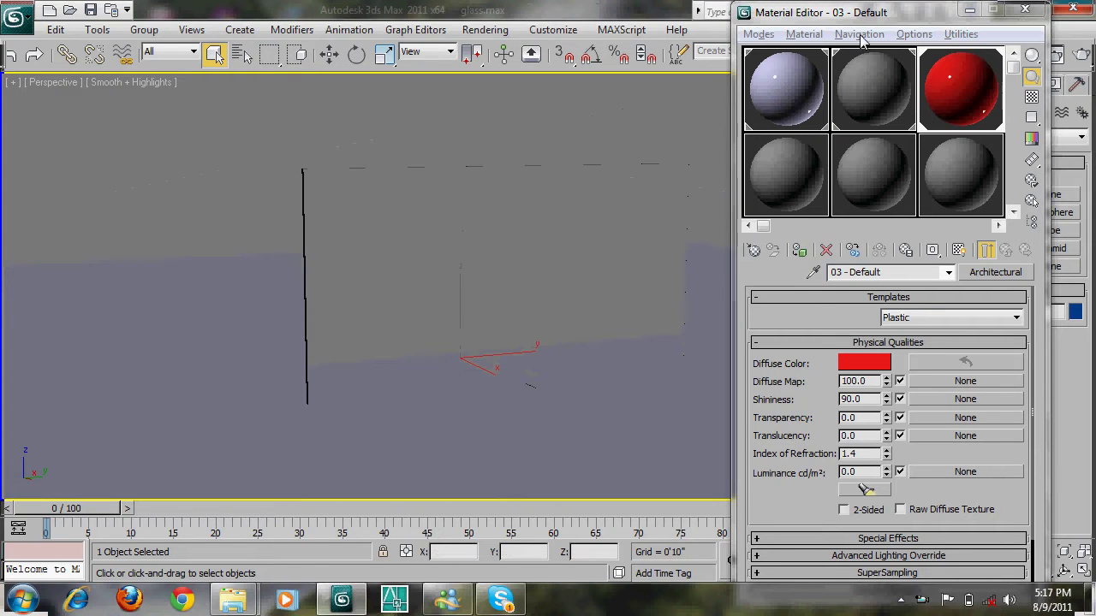
{"action": "left_click", "coordinate": [859, 34]}
{"action": "left_click", "coordinate": [875, 86]}
{"action": "left_click", "coordinate": [550, 197]}
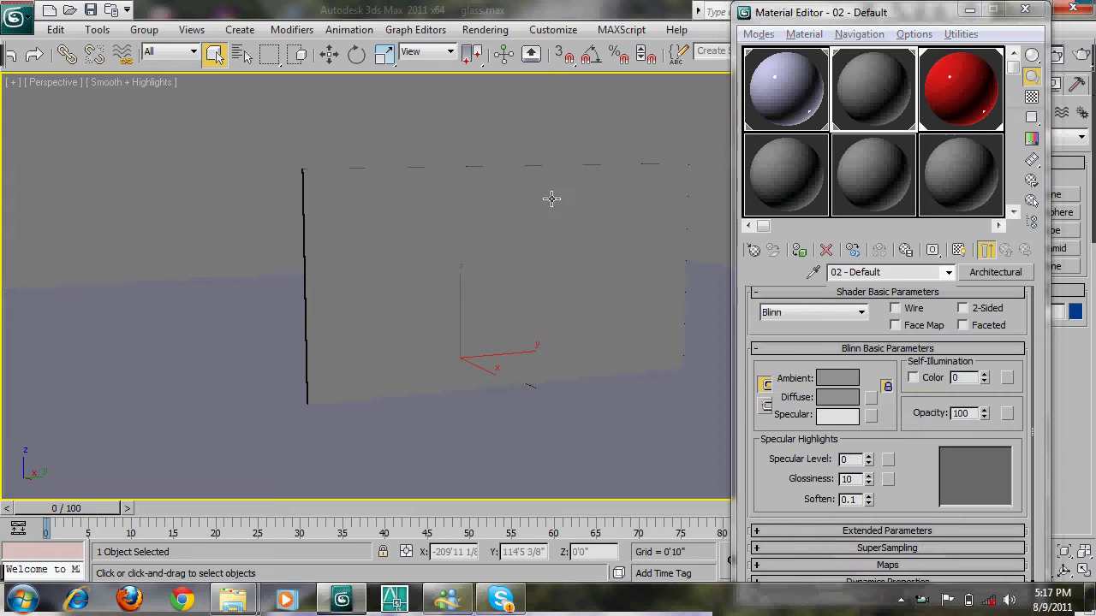
{"action": "left_click", "coordinate": [891, 109]}
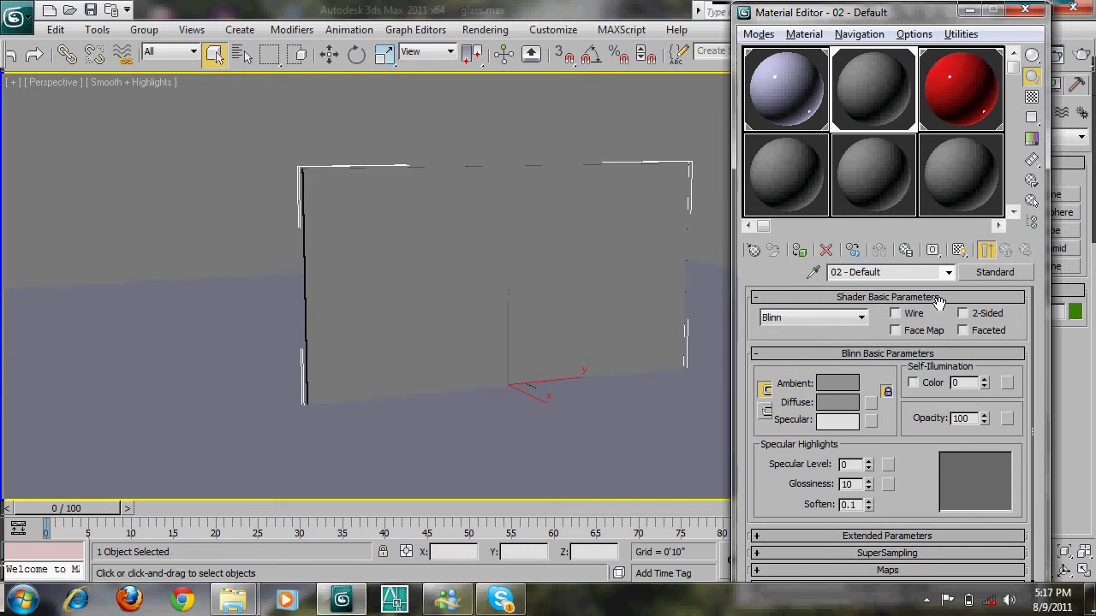
- Keep the panel's material type as Standard and set its opacity to 10
{"action": "left_click", "coordinate": [1017, 278]}
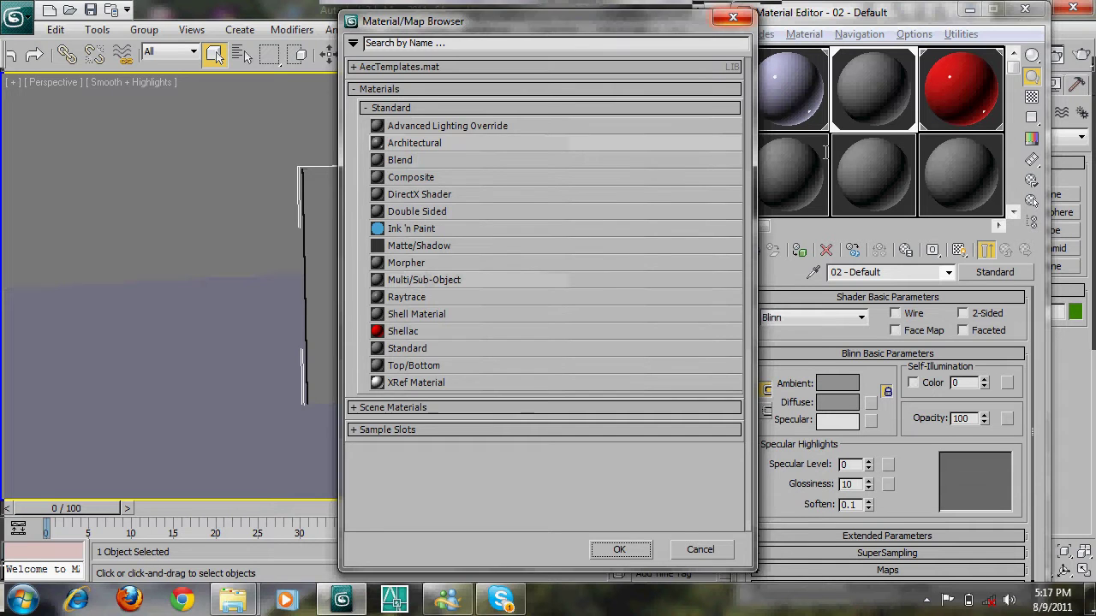
{"action": "key", "text": "Escape"}
{"action": "middle_click_drag", "start_coordinate": [655, 330], "coordinate": [576, 368]}
{"action": "scroll", "coordinate": [569, 366], "scroll_direction": "up", "scroll_amount": 3}
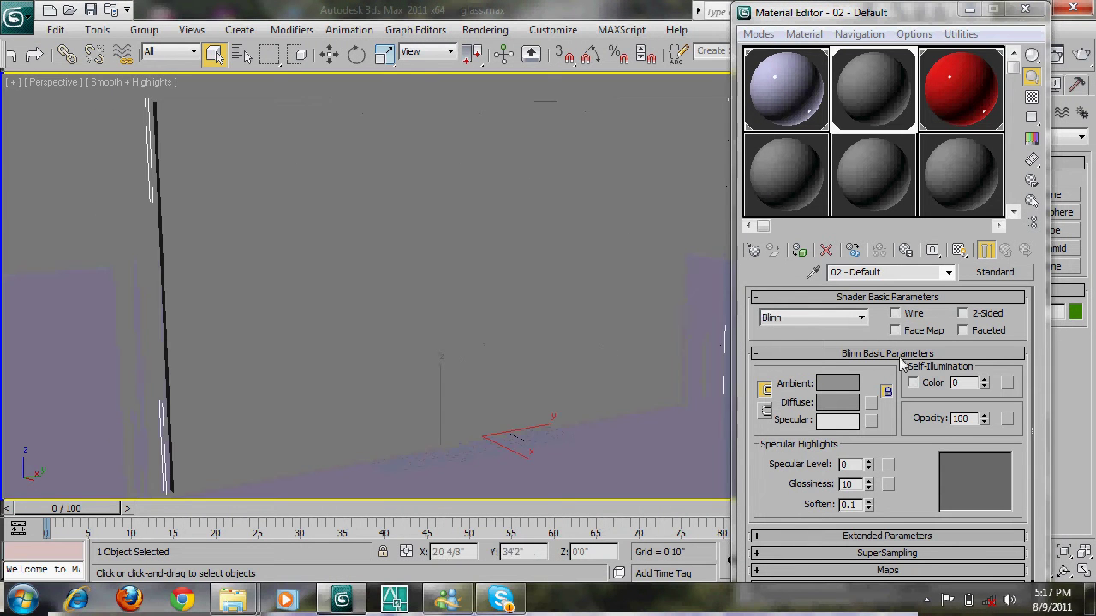
{"action": "left_click", "coordinate": [963, 417]}
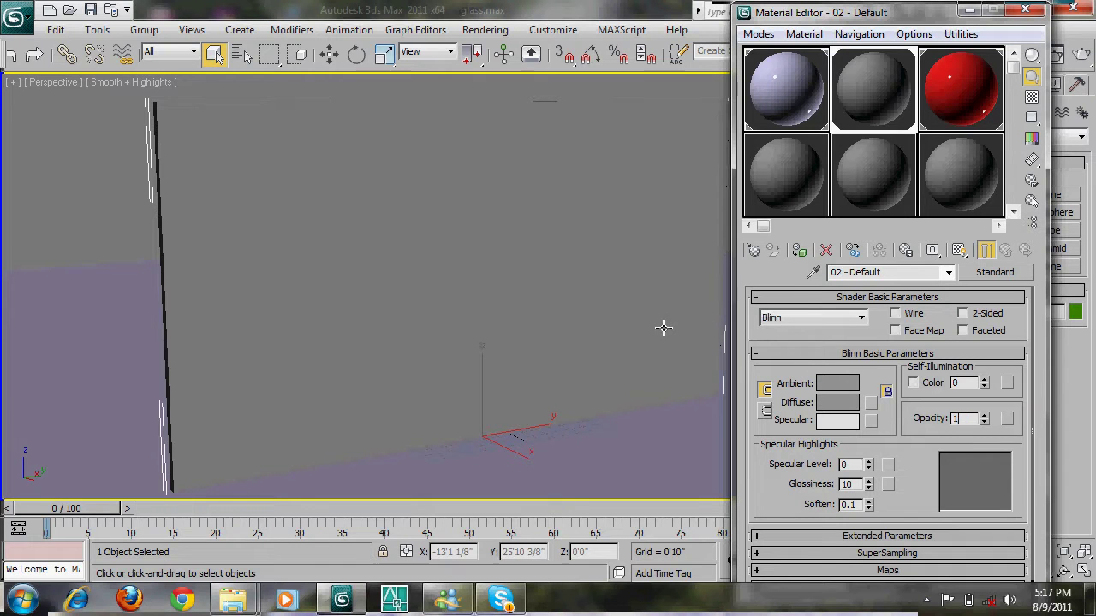
{"action": "key", "text": "BackSpace"}
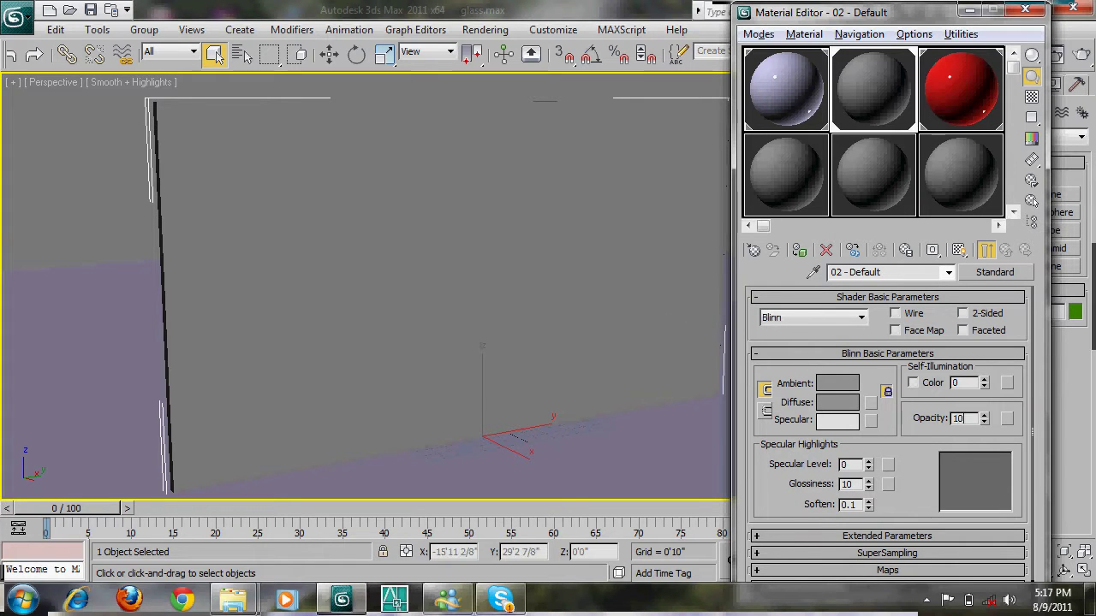
{"action": "key", "text": "Return"}
- Frame the whole transparent panel with the teapot behind it and create a camera from this perspective view
{"action": "left_click", "coordinate": [592, 313]}
{"action": "scroll", "coordinate": [553, 371], "scroll_direction": "down", "scroll_amount": 2}
{"action": "middle_click_drag", "start_coordinate": [553, 371], "coordinate": [558, 391]}
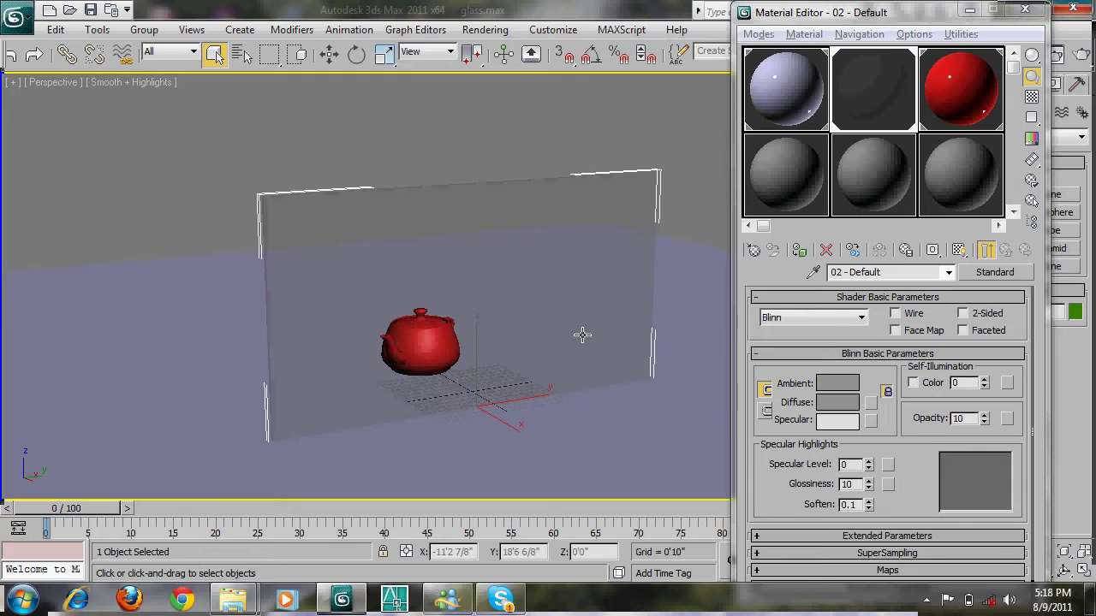
{"action": "key", "text": "c"}
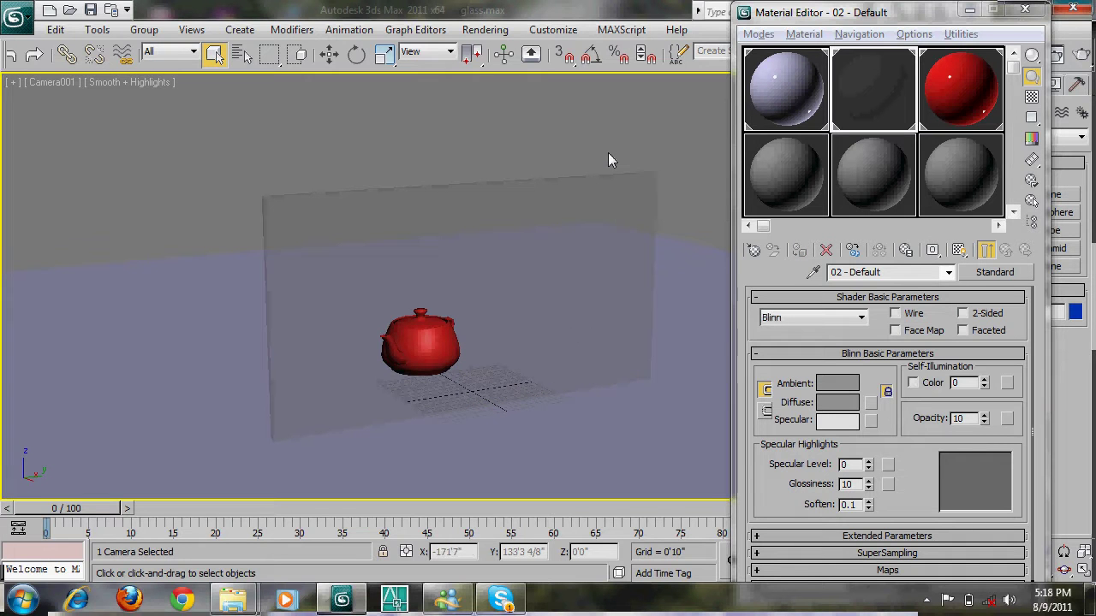
- Set the environment background colour to a light blue of RGB 169, 175, 251
{"action": "key", "text": "8"}
{"action": "left_click", "coordinate": [226, 139]}
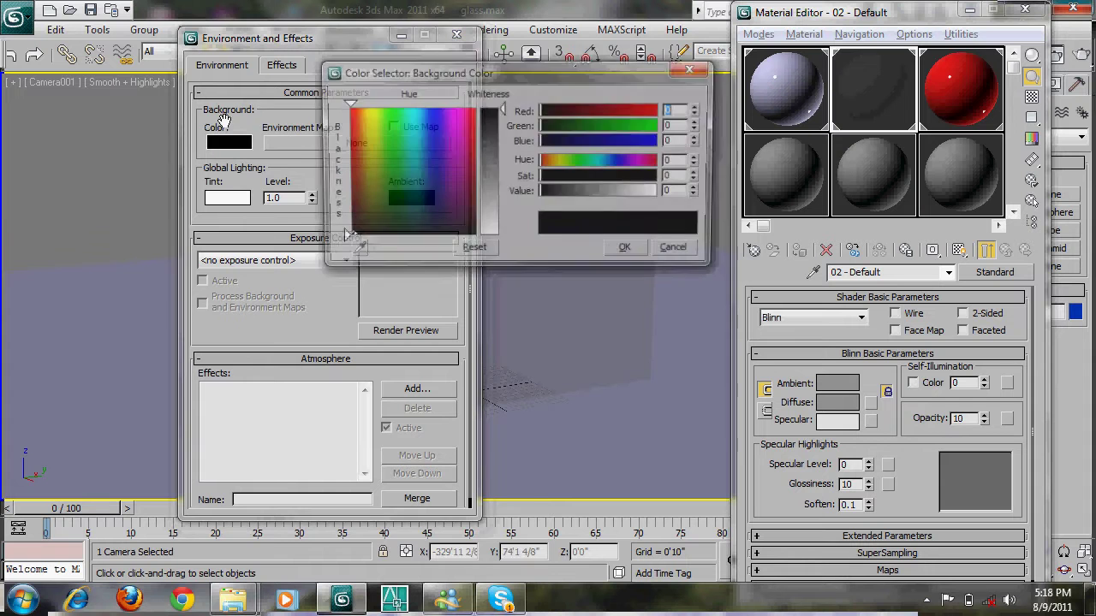
{"action": "mouse_move", "coordinate": [428, 130]}
{"action": "left_mouse_down"}
{"action": "mouse_move", "coordinate": [529, 193]}
{"action": "mouse_move", "coordinate": [472, 186]}
{"action": "mouse_move", "coordinate": [483, 177]}
{"action": "mouse_move", "coordinate": [418, 119]}
{"action": "mouse_move", "coordinate": [430, 115]}
{"action": "left_mouse_up"}
{"action": "left_click_drag", "start_coordinate": [487, 176], "coordinate": [504, 194]}
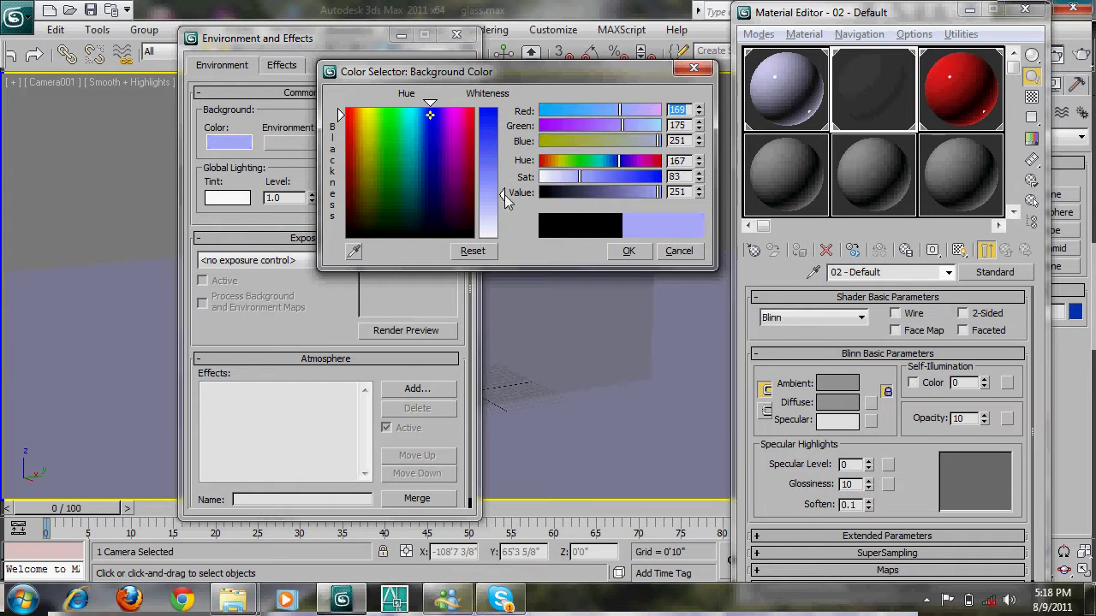
{"action": "left_click", "coordinate": [630, 251]}
{"action": "left_click", "coordinate": [456, 34]}
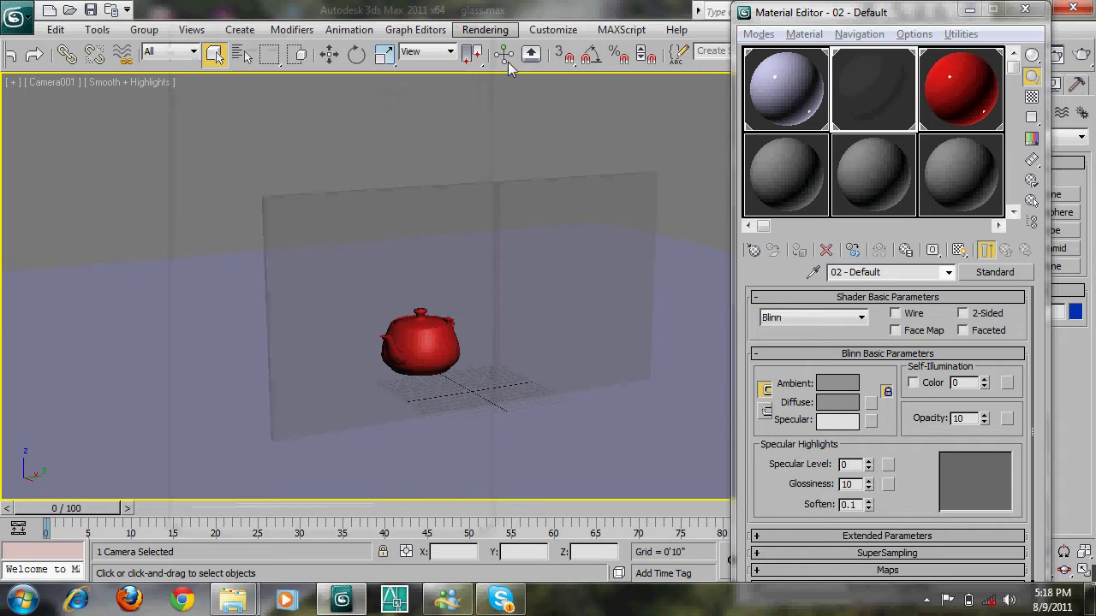
- Test-render the camera view and close the rendered frame
{"action": "key", "text": "shift+q"}
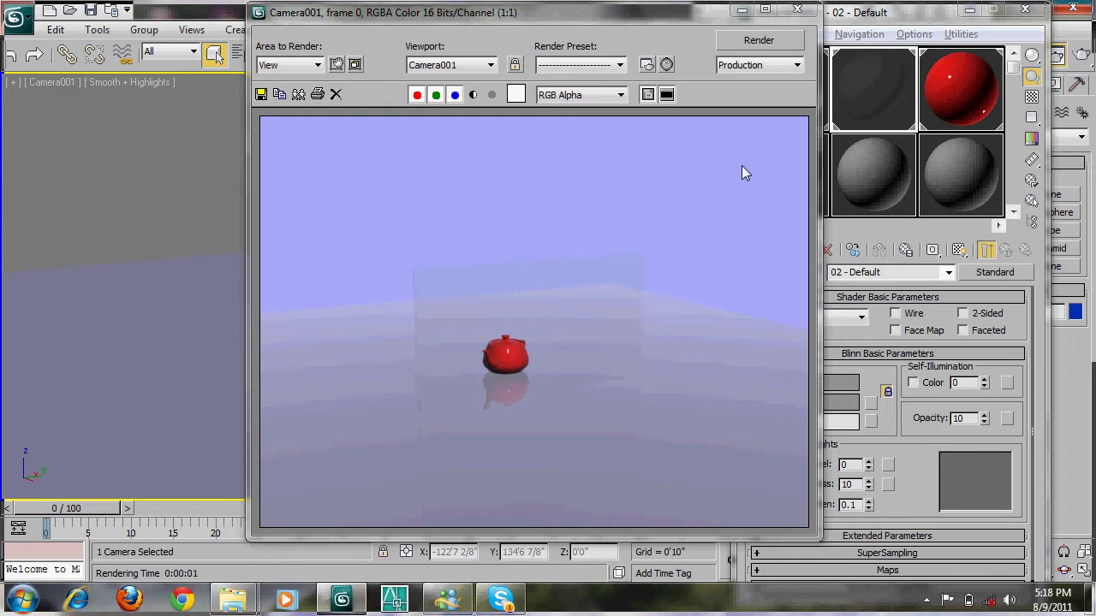
{"action": "left_click", "coordinate": [796, 8]}
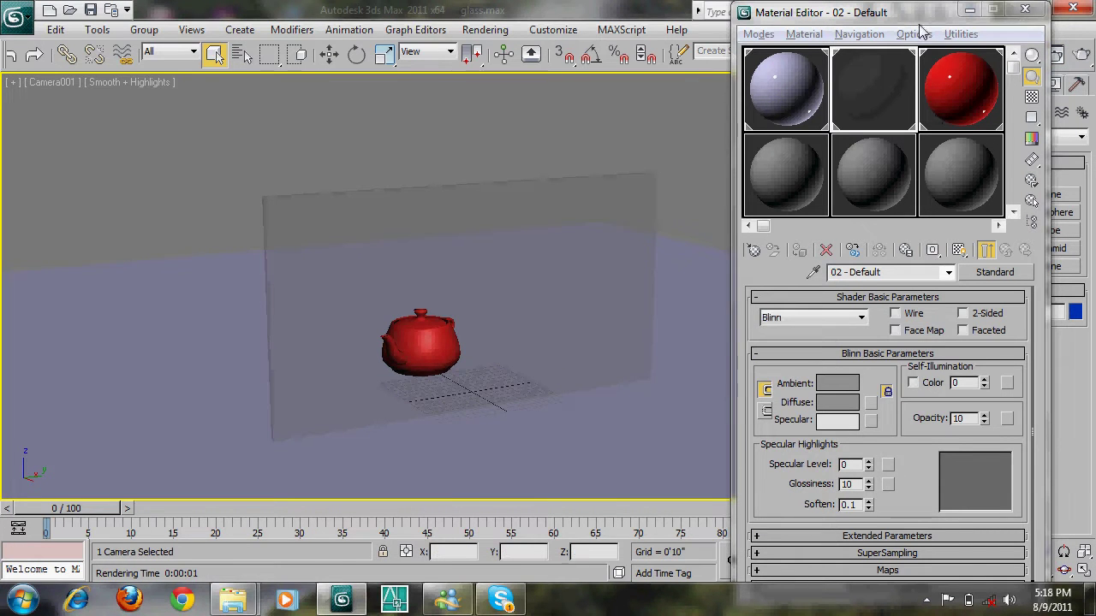
- Bring the camera closer to the panel and teapot and render the view again
{"action": "left_click_drag", "start_coordinate": [920, 13], "coordinate": [744, 13]}
{"action": "left_click_drag", "start_coordinate": [488, 344], "coordinate": [498, 274]}
{"action": "right_click", "coordinate": [498, 273]}
{"action": "left_click_drag", "start_coordinate": [858, 20], "coordinate": [1082, 30]}
{"action": "key", "text": "shift+q"}
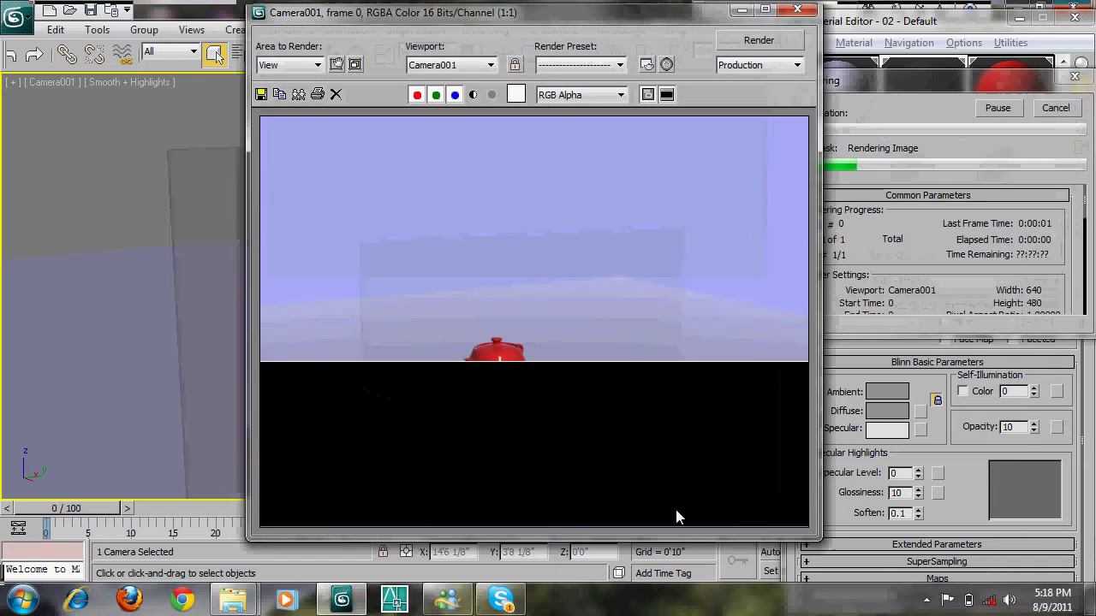
- Start saving the rendered image and create and open a new folder named Glass inside 3Ds Max Work
{"action": "left_click", "coordinate": [261, 94]}
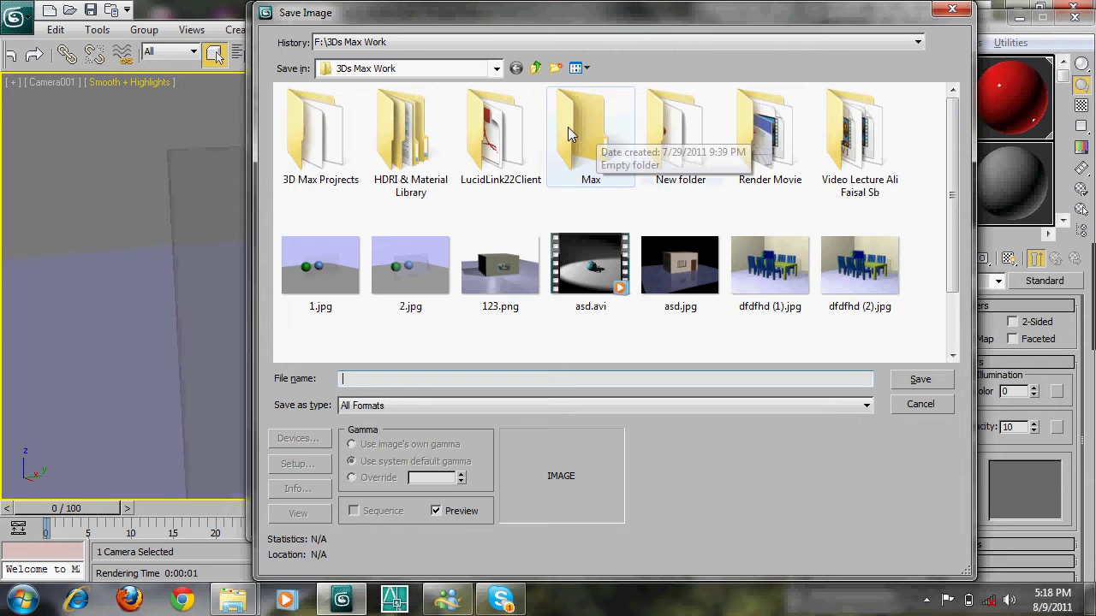
{"action": "right_click", "coordinate": [627, 218]}
{"action": "left_click", "coordinate": [618, 194]}
{"action": "right_click", "coordinate": [630, 197]}
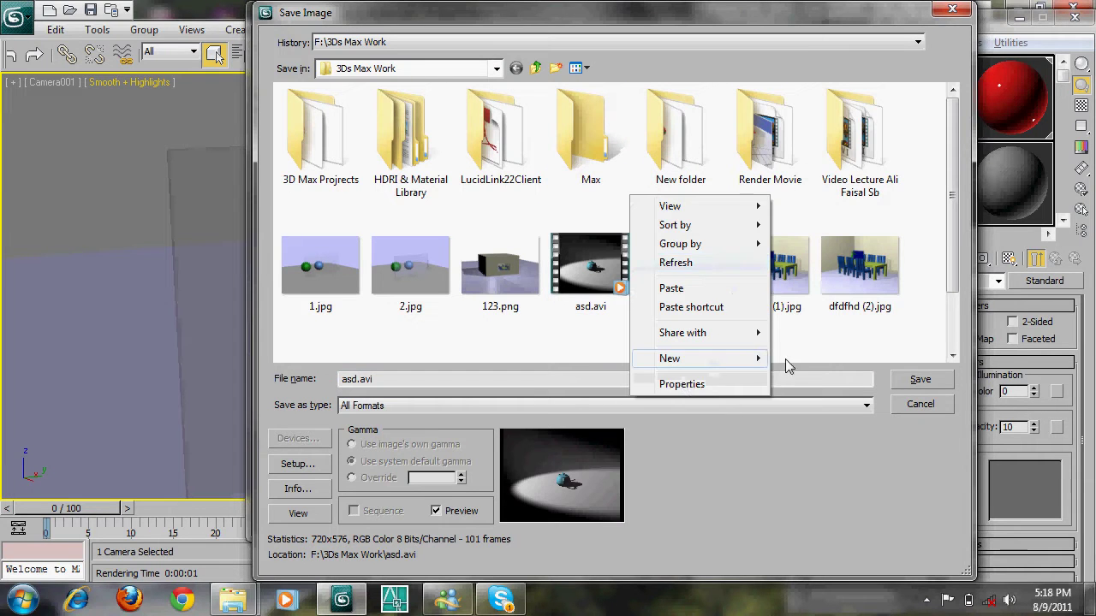
{"action": "mouse_move", "coordinate": [785, 359]}
{"action": "left_click", "coordinate": [809, 69]}
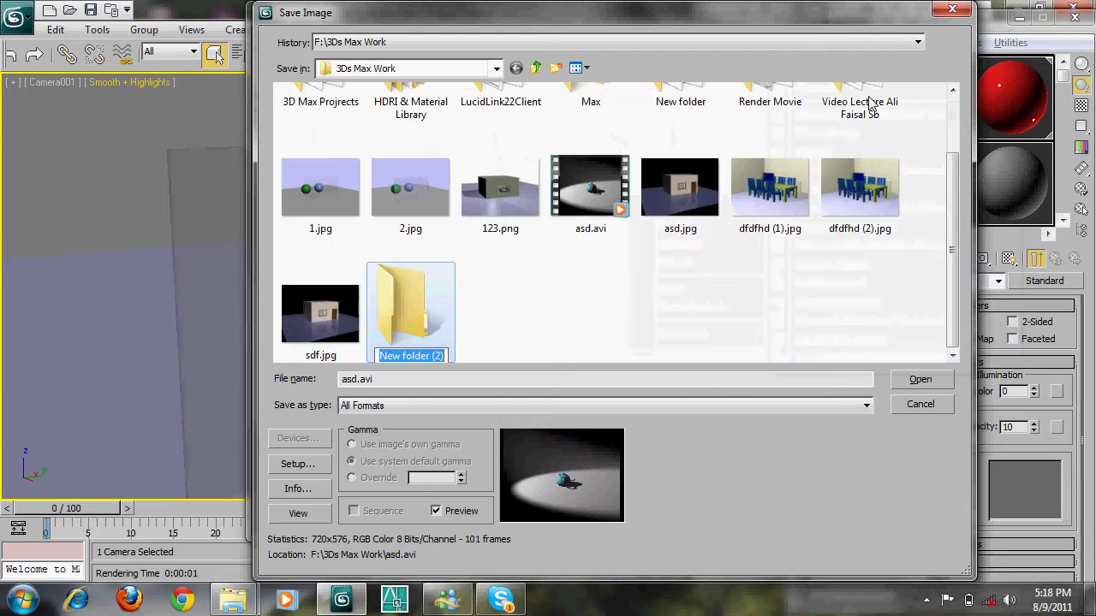
{"action": "type", "text": "Glass"}
{"action": "key", "text": "Return"}
{"action": "key", "text": "Return"}
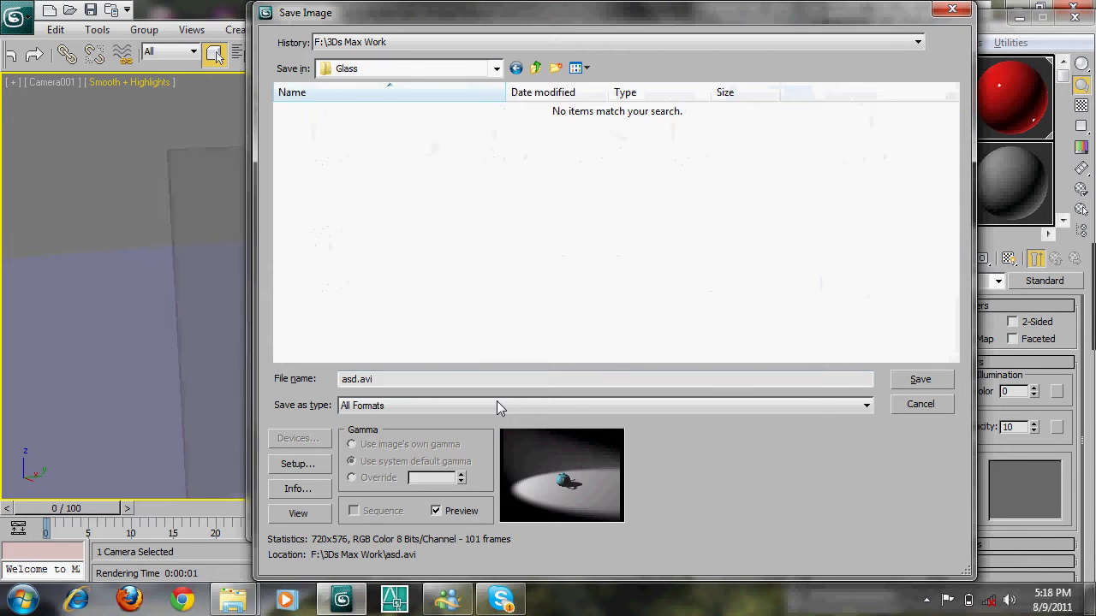
- Save the render as a JPEG file named Simple with image quality 100
{"action": "double_click", "coordinate": [508, 381]}
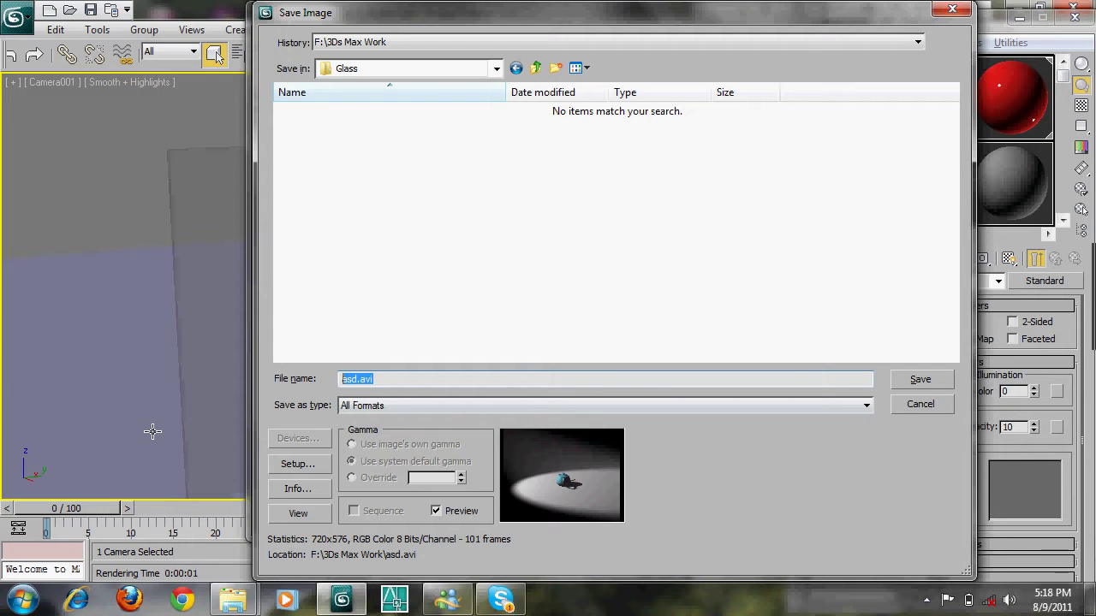
{"action": "type", "text": "01"}
{"action": "left_click", "coordinate": [436, 406]}
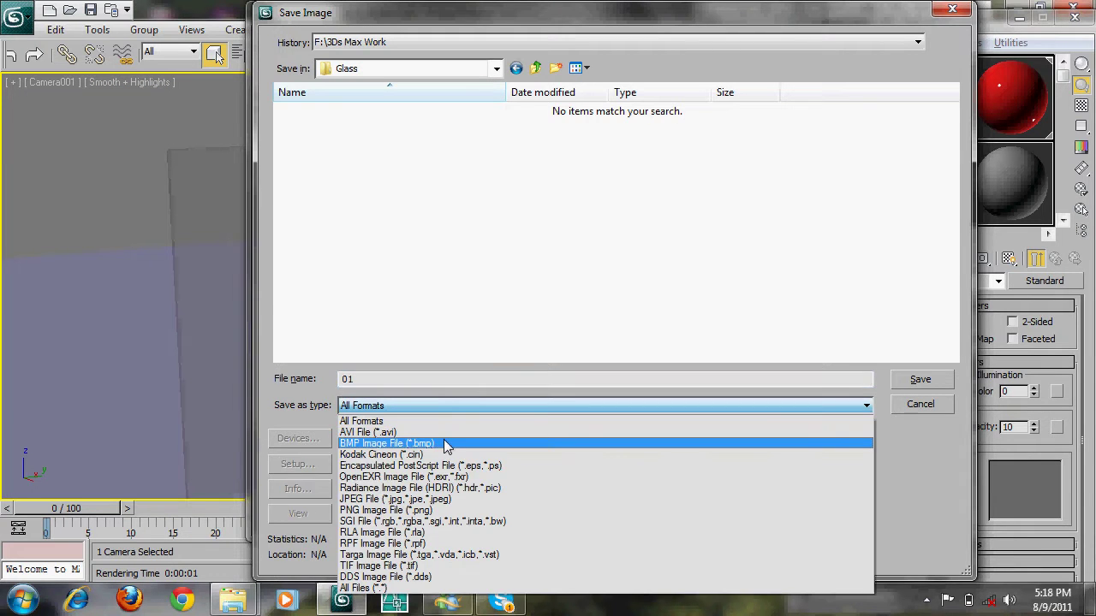
{"action": "left_click", "coordinate": [432, 499]}
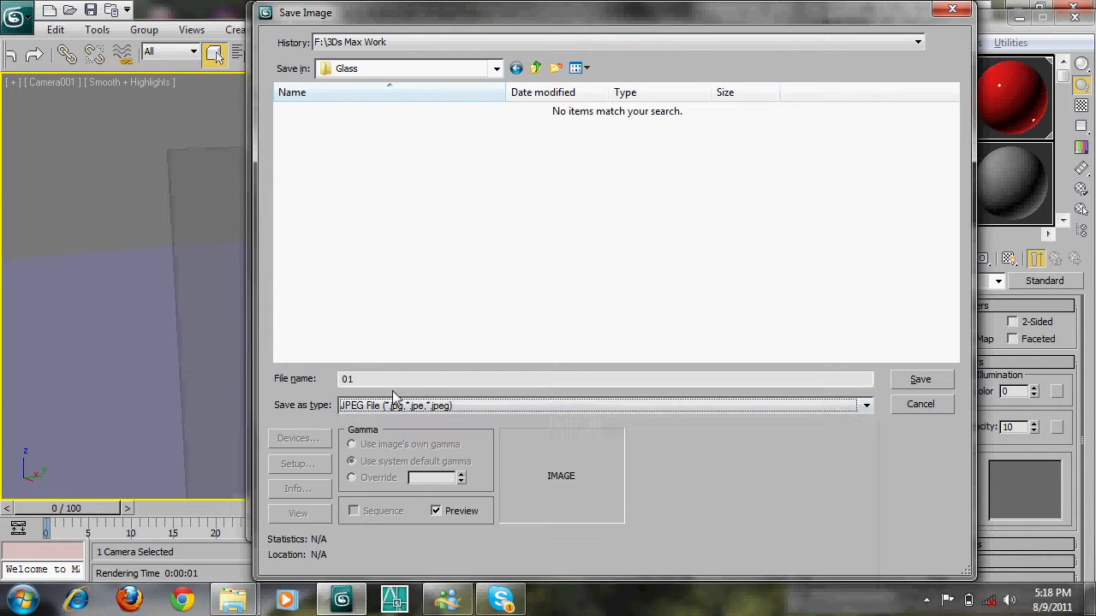
{"action": "left_click_drag", "start_coordinate": [390, 380], "coordinate": [200, 366]}
{"action": "type", "text": "Simple"}
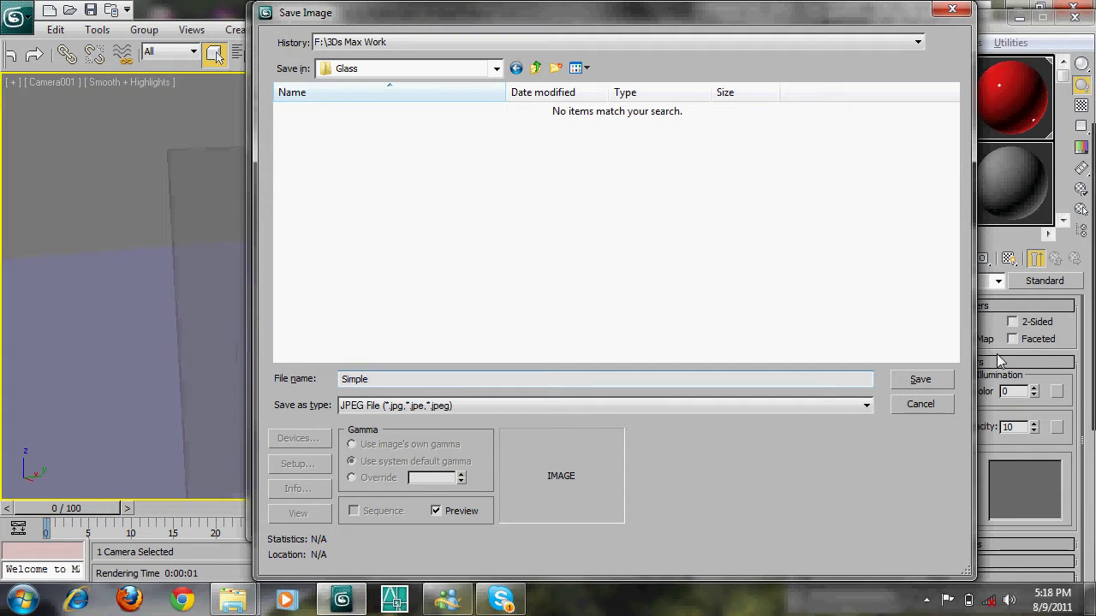
{"action": "left_click", "coordinate": [920, 379]}
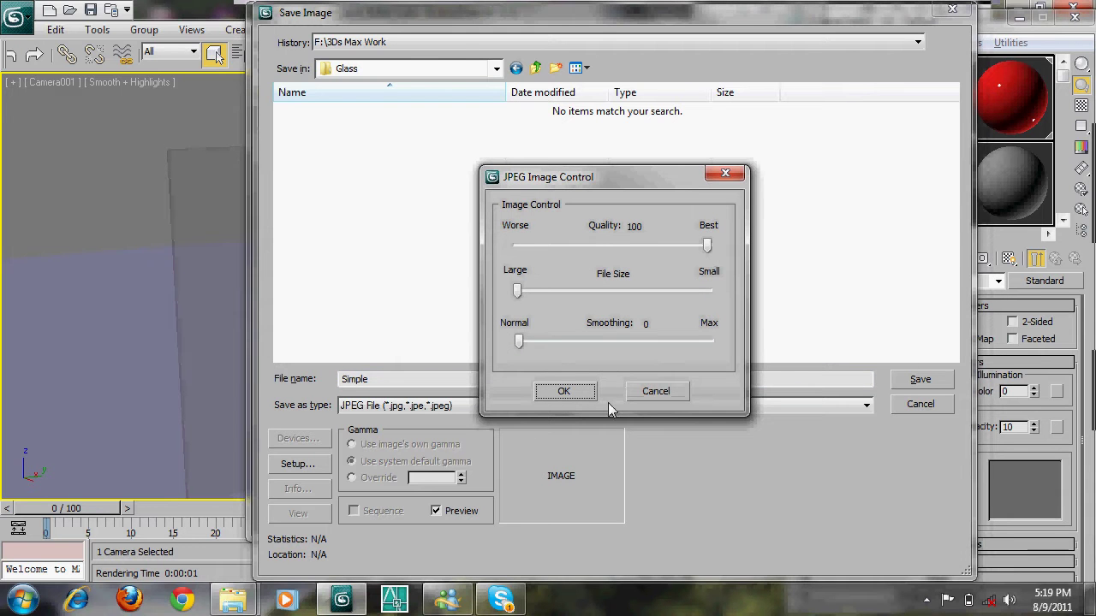
{"action": "left_click", "coordinate": [582, 391]}
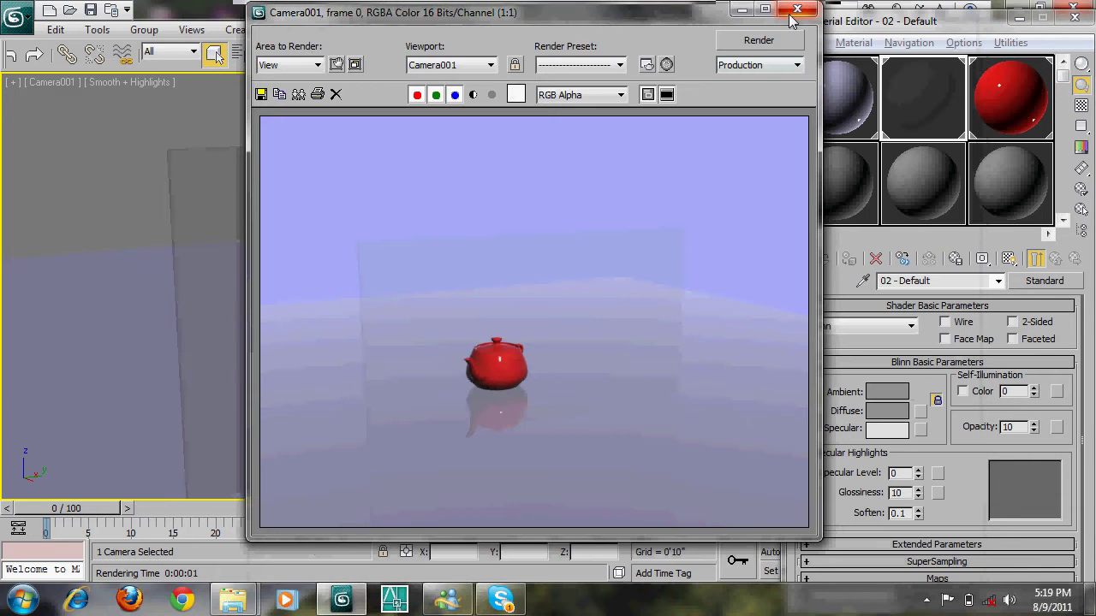
- Close the rendered frame, select the upright panel, and change its material 02 - Default to the Raytrace type
{"action": "left_click", "coordinate": [791, 13]}
{"action": "left_click", "coordinate": [707, 129]}
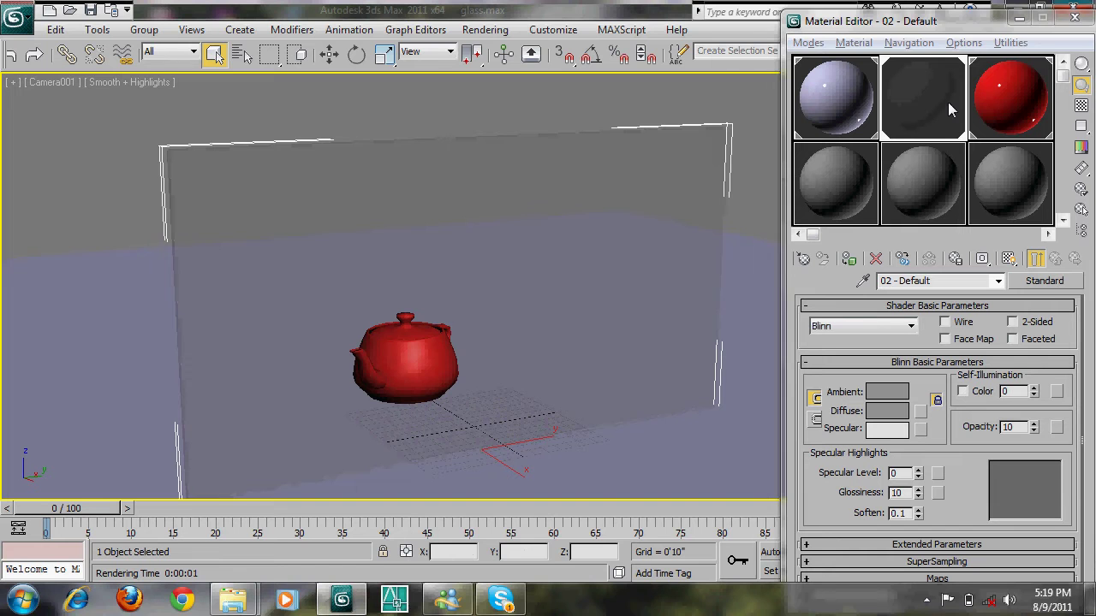
{"action": "left_click", "coordinate": [1044, 281]}
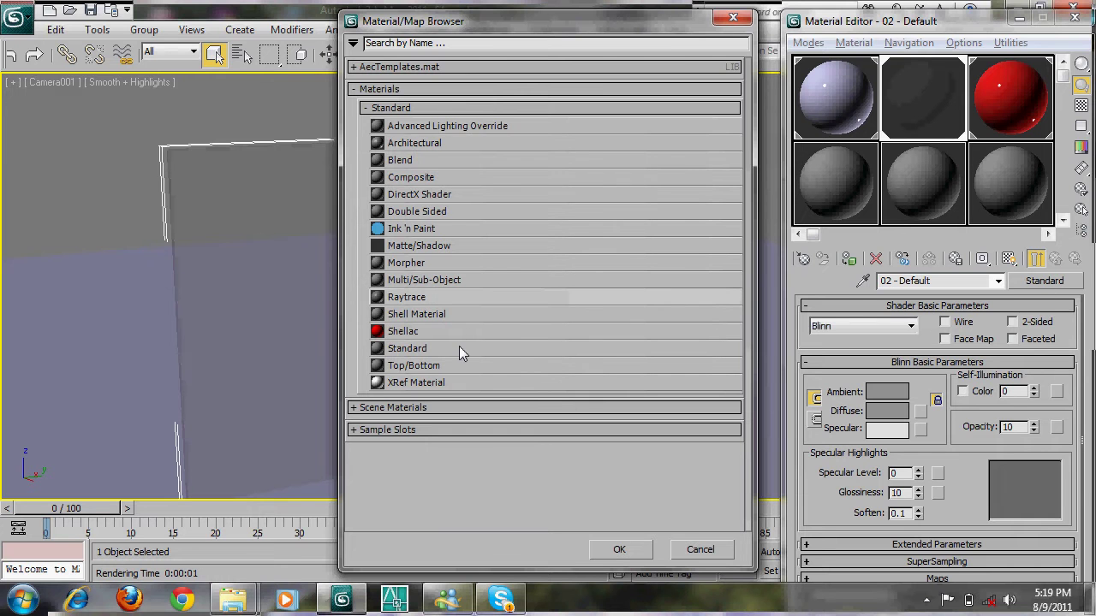
{"action": "double_click", "coordinate": [436, 297]}
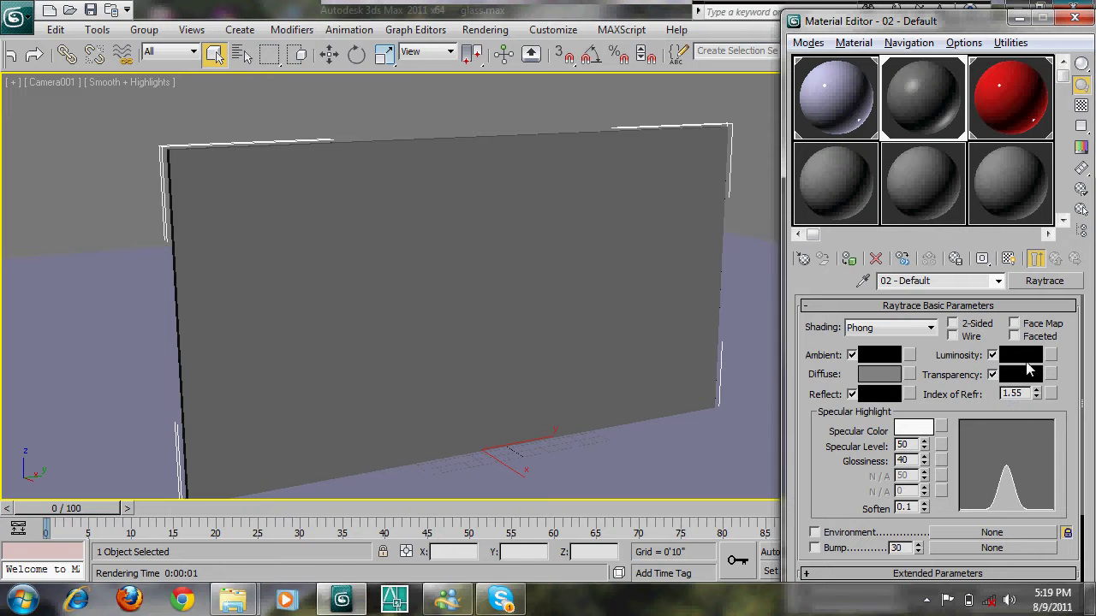
- Set the Raytrace material's transparency colour to near-white, RGB 247, and render the camera view
{"action": "left_click", "coordinate": [1026, 380]}
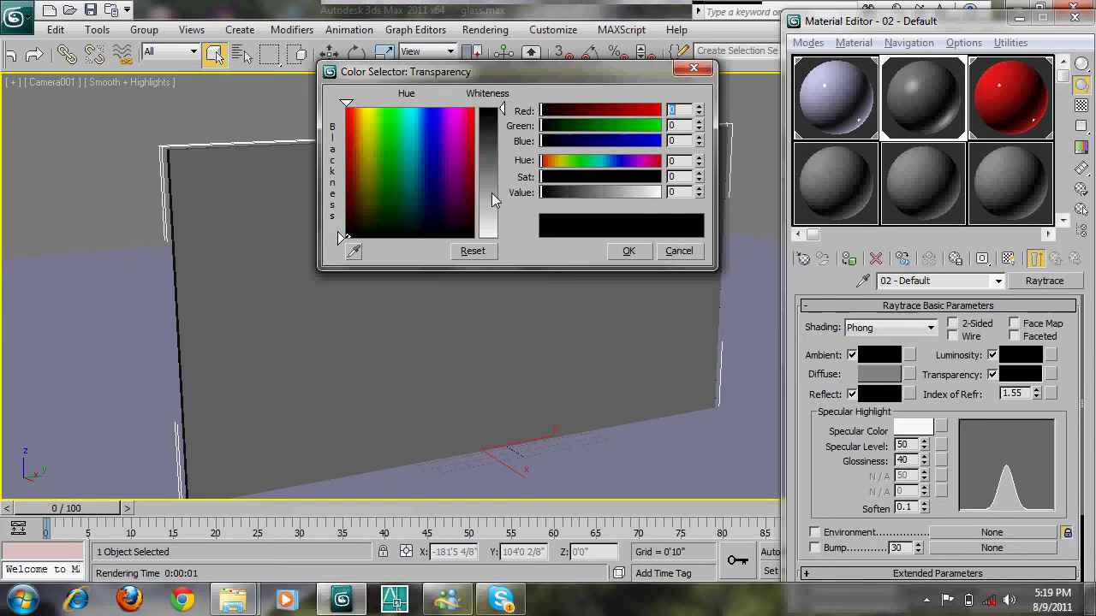
{"action": "left_click", "coordinate": [500, 230]}
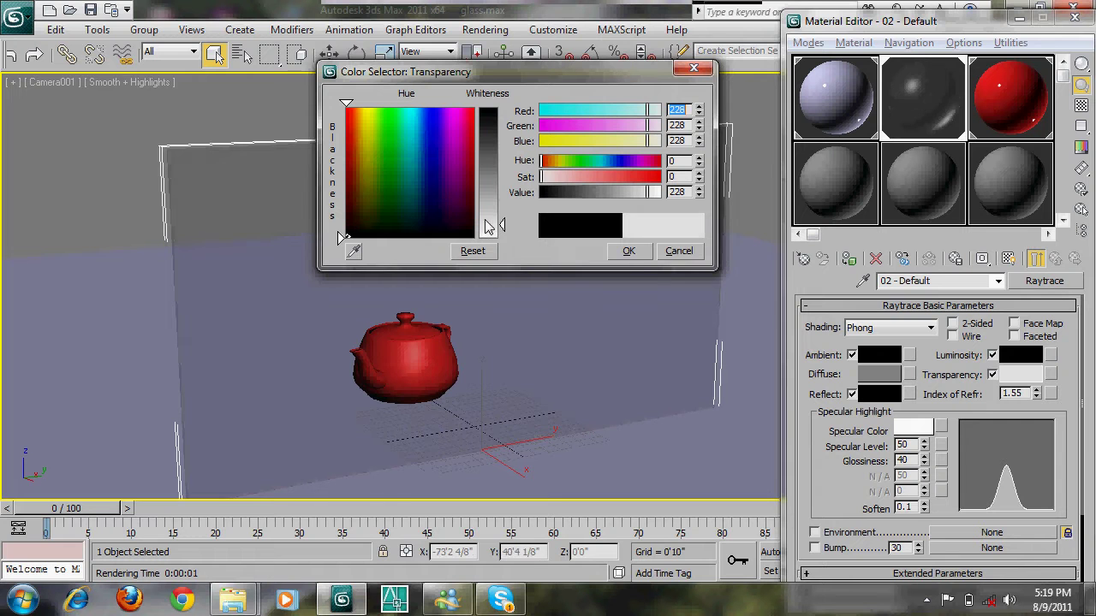
{"action": "left_click", "coordinate": [628, 251]}
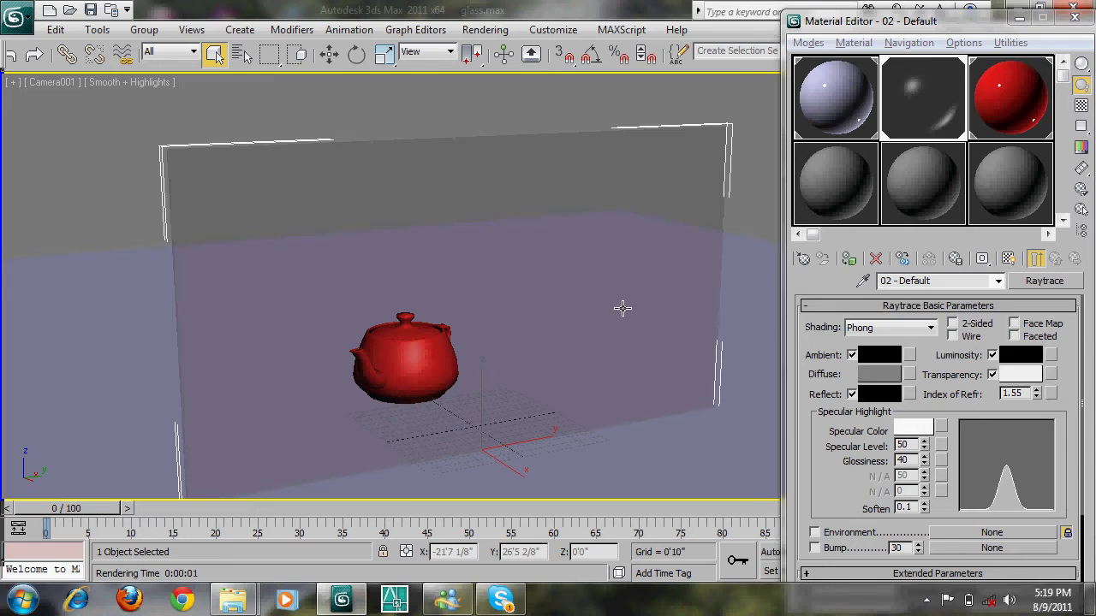
{"action": "key", "text": "shift+q"}
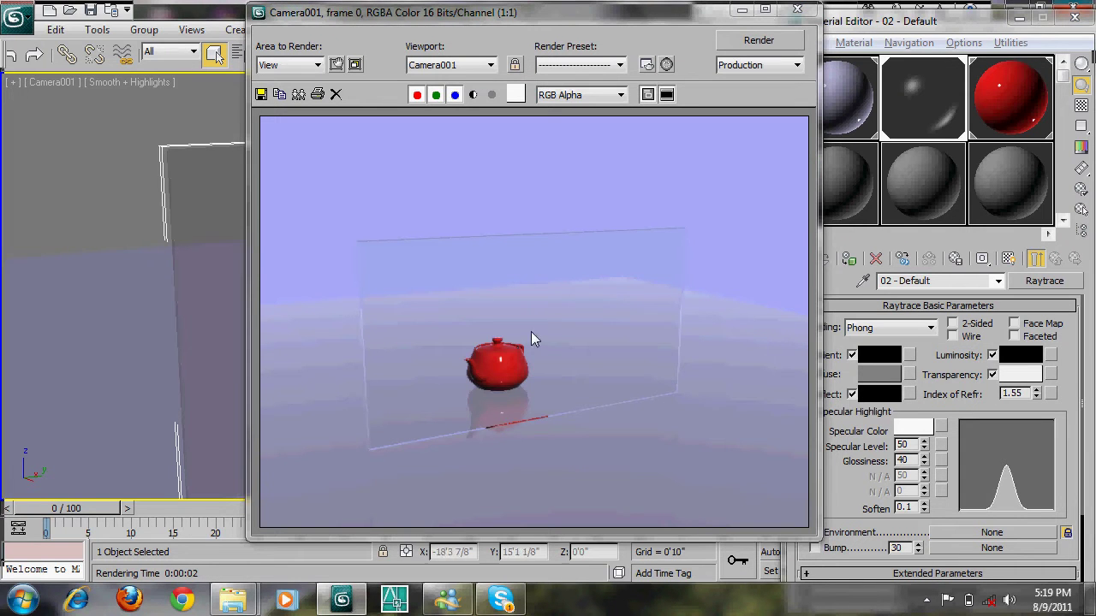
- Save the render in the Glass folder as a JPEG named Raytrace with quality 100, and close the rendered frame
{"action": "left_click", "coordinate": [262, 94]}
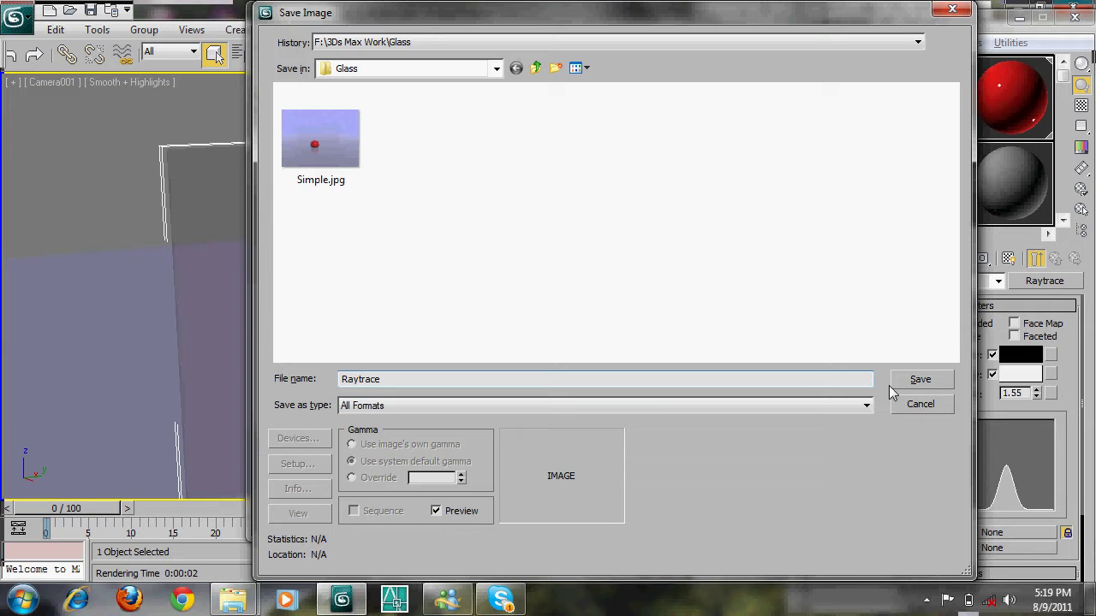
{"action": "left_click", "coordinate": [816, 404]}
{"action": "left_click", "coordinate": [438, 501]}
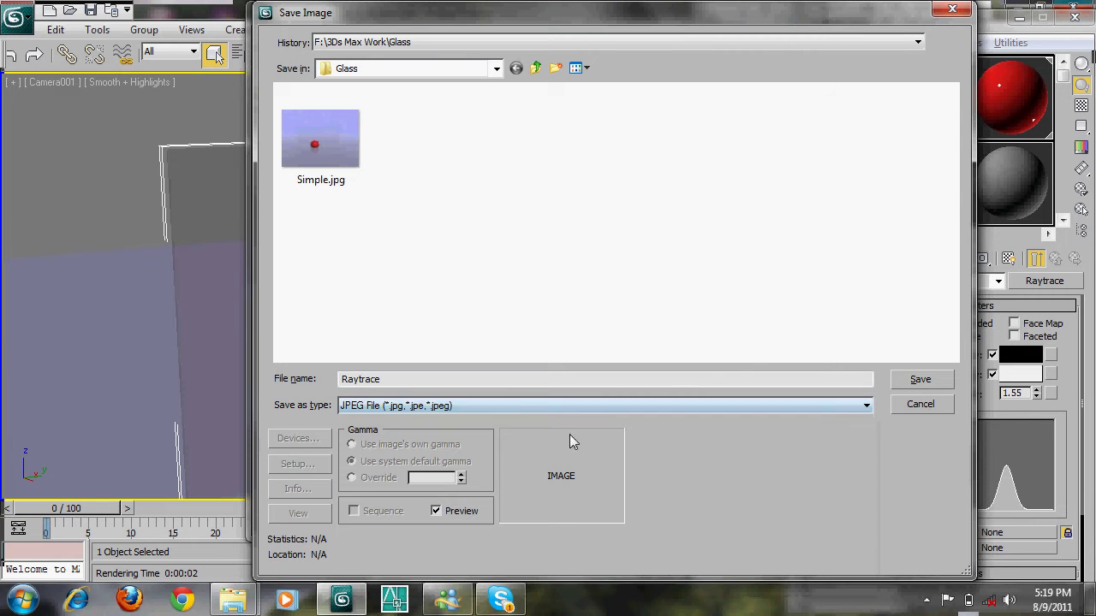
{"action": "left_click", "coordinate": [918, 379]}
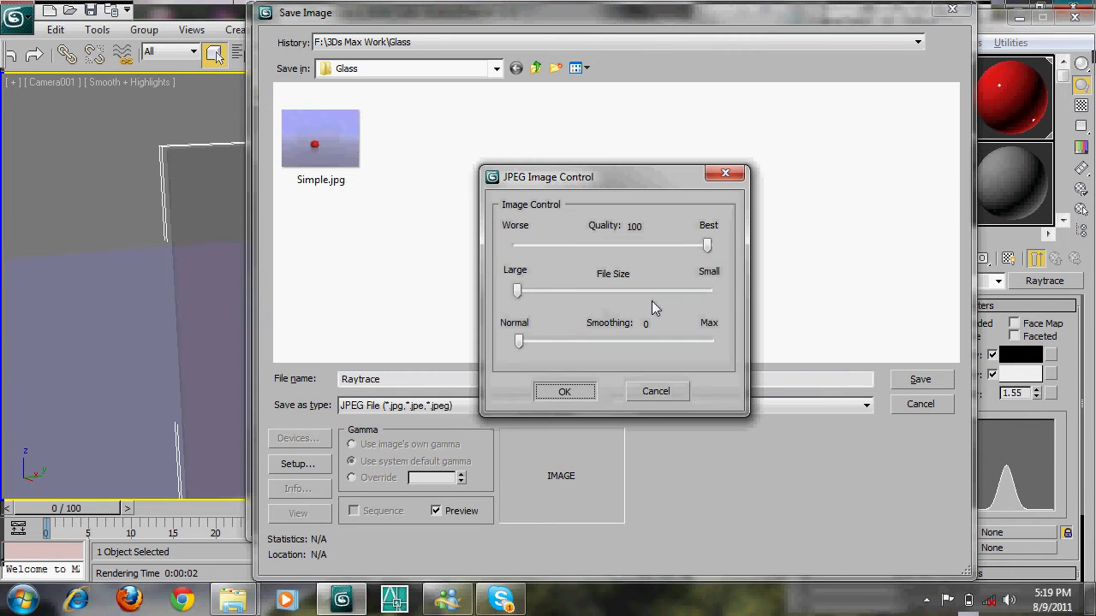
{"action": "key", "text": "Return"}
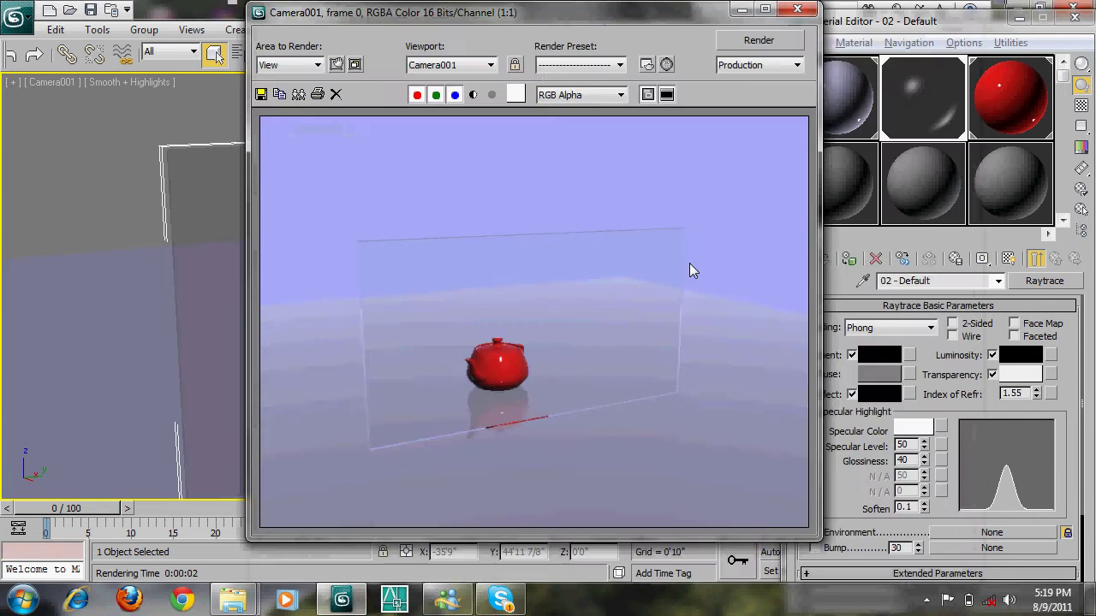
{"action": "left_click", "coordinate": [793, 10]}
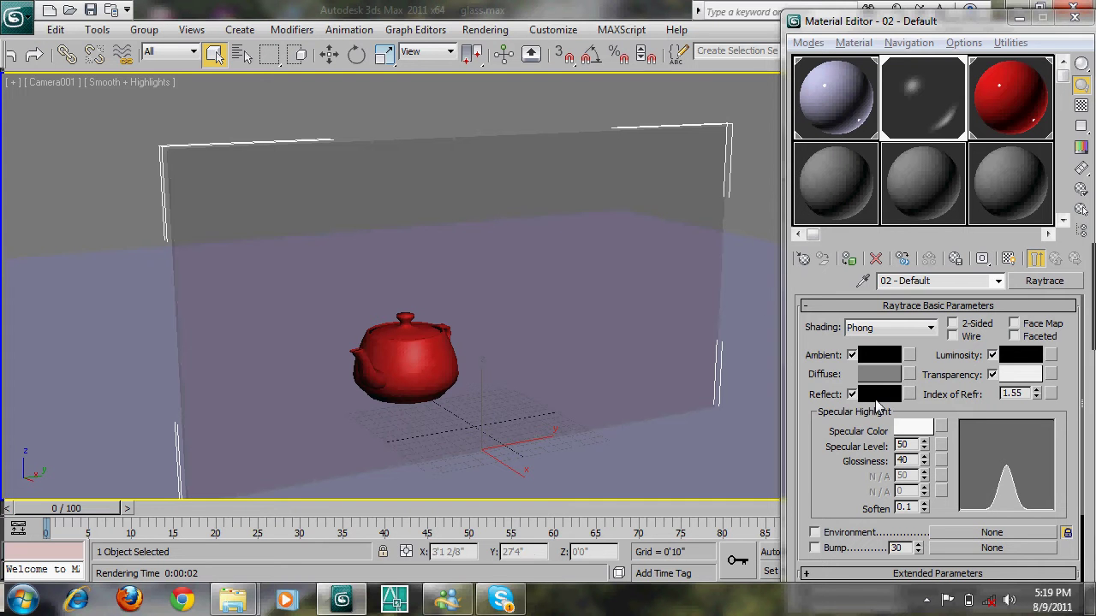
- Tint the material's transparency colour light blue, about RGB 151, 154, 222, and render the camera view
{"action": "left_click", "coordinate": [1019, 374]}
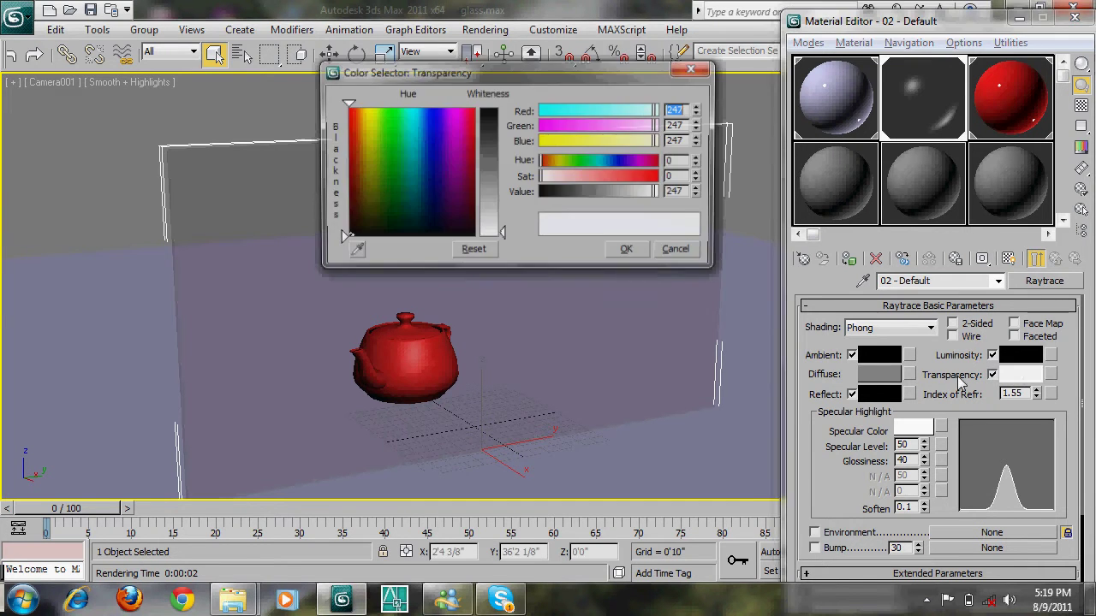
{"action": "left_click", "coordinate": [431, 150]}
{"action": "left_click", "coordinate": [491, 201]}
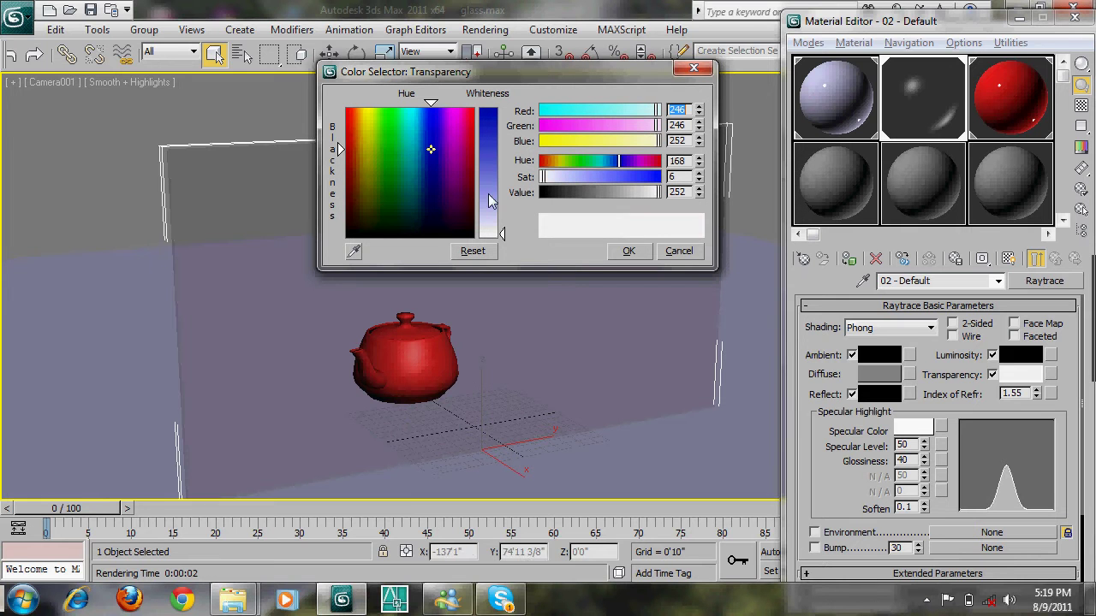
{"action": "left_click", "coordinate": [627, 251]}
{"action": "key", "text": "shift+q"}
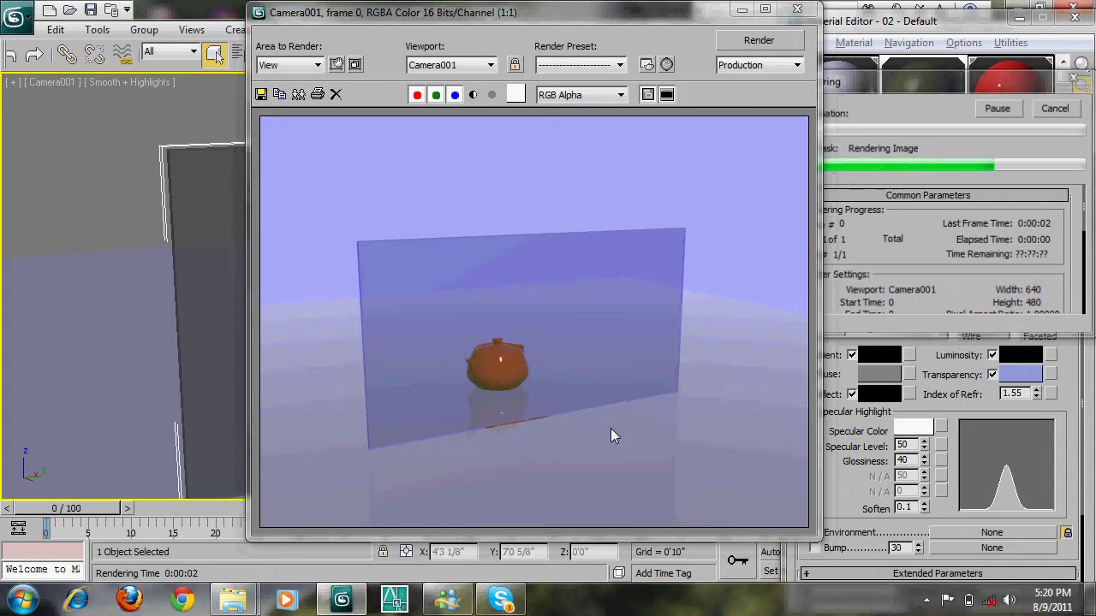
- Set the transparency colour to neutral grey, RGB 151, render the view again, and close the rendered frame
{"action": "left_click", "coordinate": [1020, 374]}
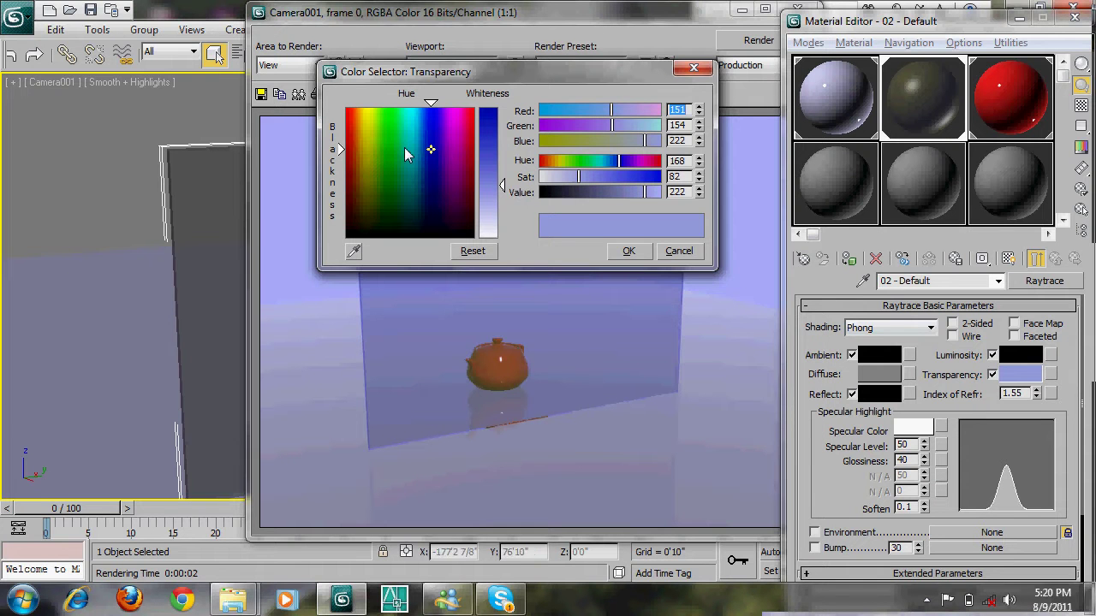
{"action": "left_click_drag", "start_coordinate": [406, 154], "coordinate": [346, 238]}
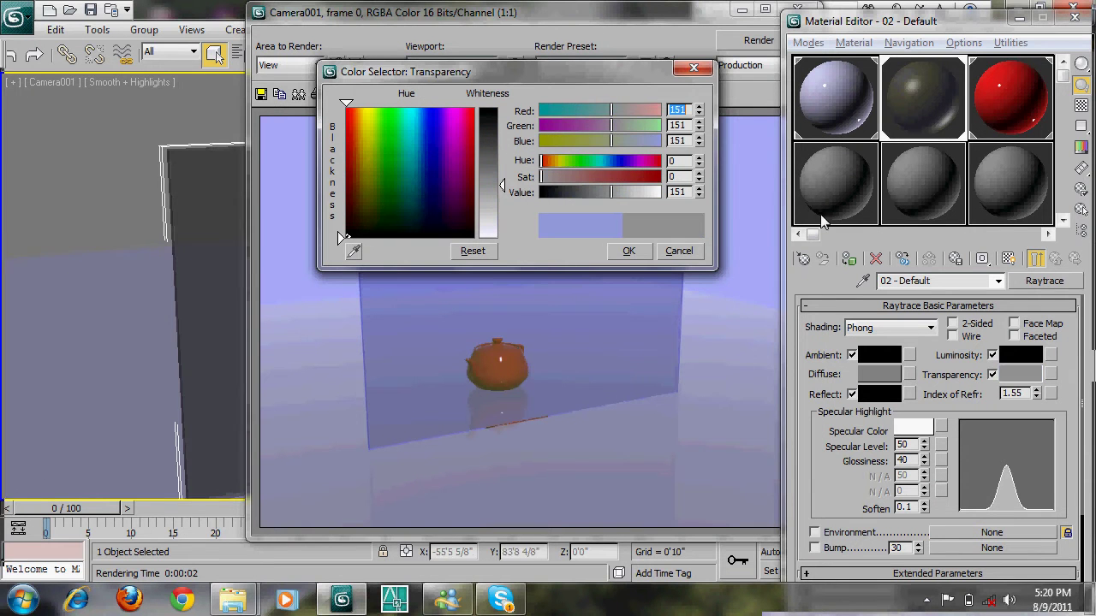
{"action": "left_click", "coordinate": [623, 250]}
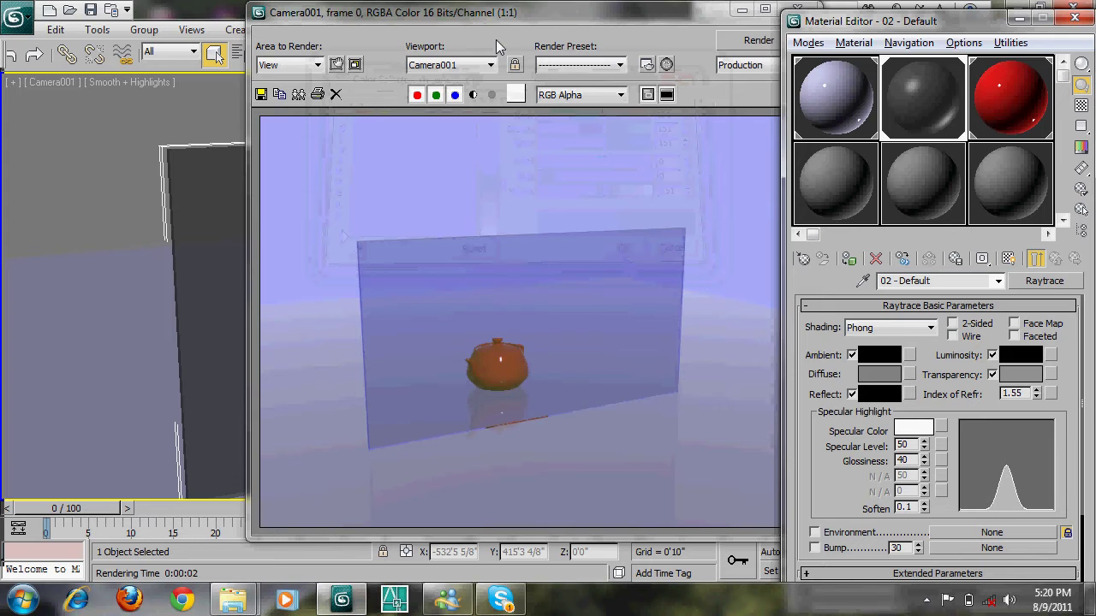
{"action": "left_click", "coordinate": [729, 40]}
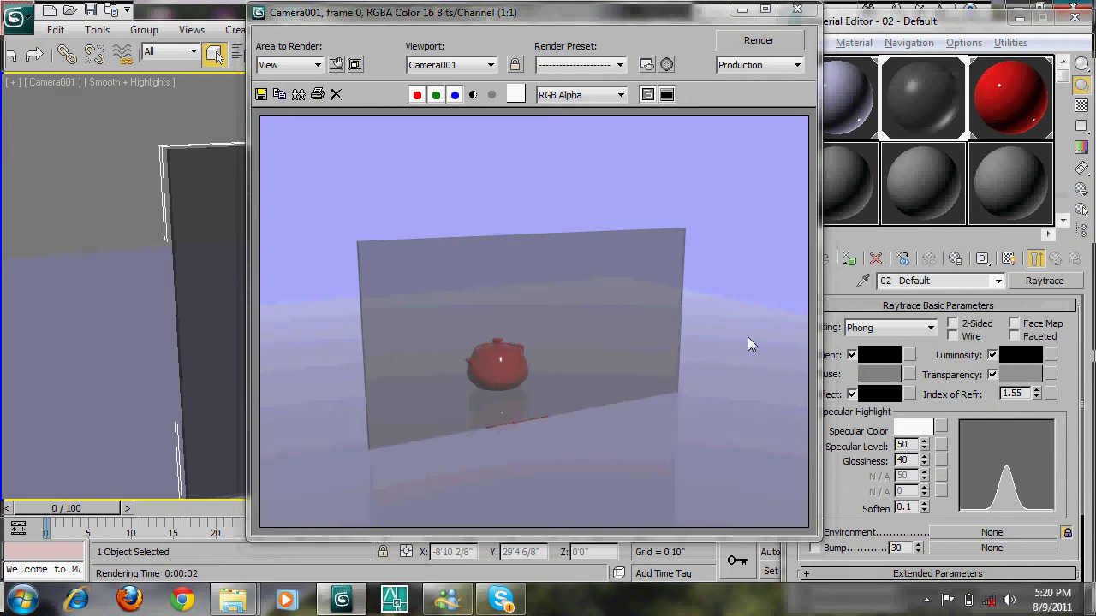
{"action": "left_click", "coordinate": [795, 11]}
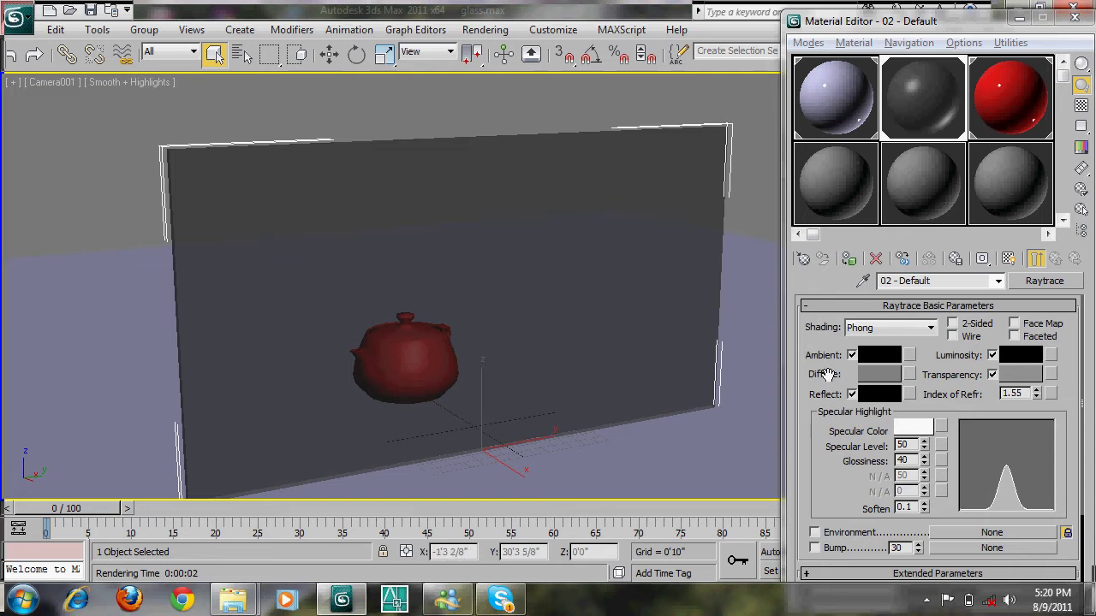
- Assign a Noise map to the Bump channel of the panel's Raytrace material
{"action": "left_click_drag", "start_coordinate": [809, 423], "coordinate": [820, 203]}
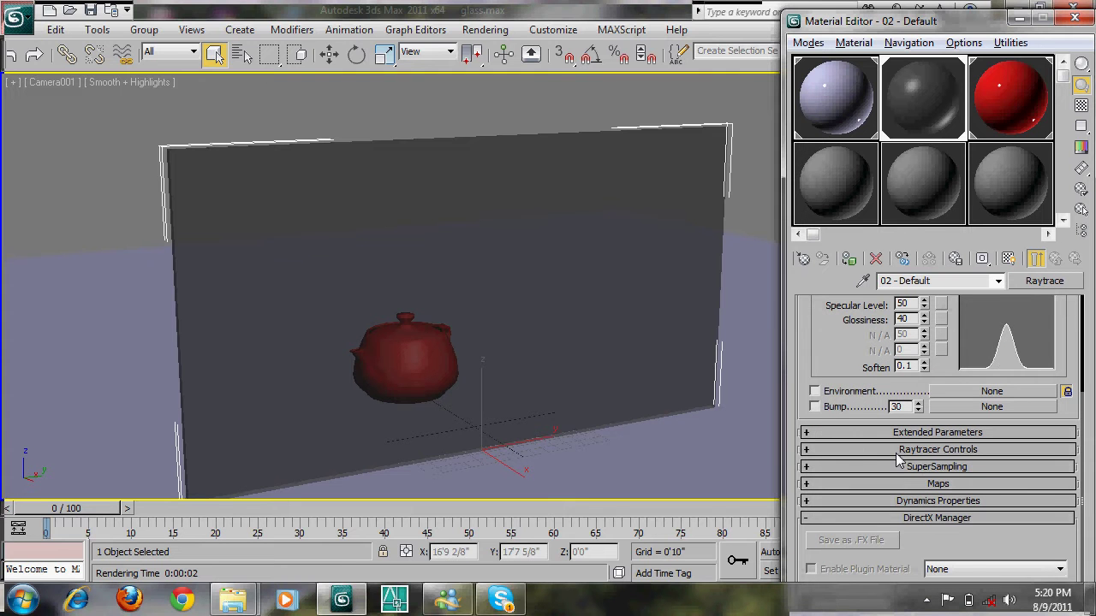
{"action": "left_click", "coordinate": [950, 484]}
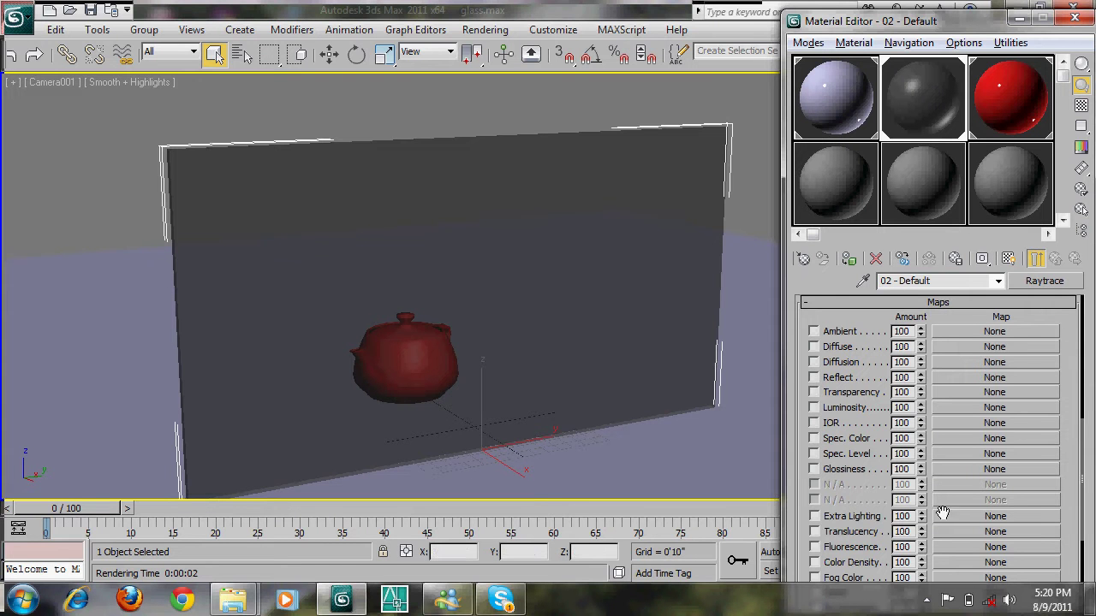
{"action": "left_click_drag", "start_coordinate": [797, 496], "coordinate": [808, 435]}
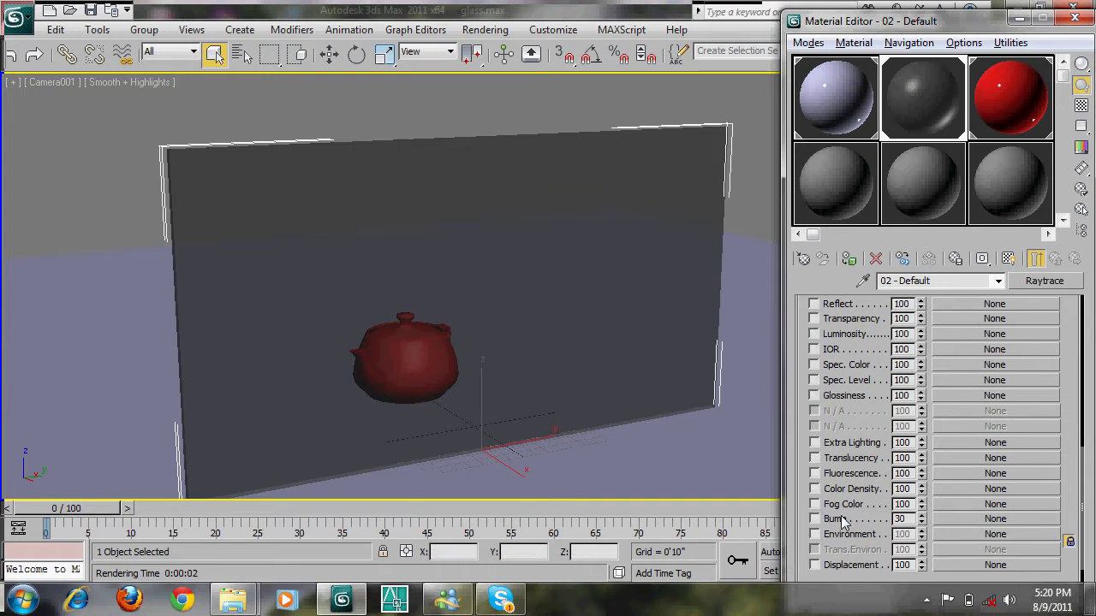
{"action": "left_click", "coordinate": [980, 518]}
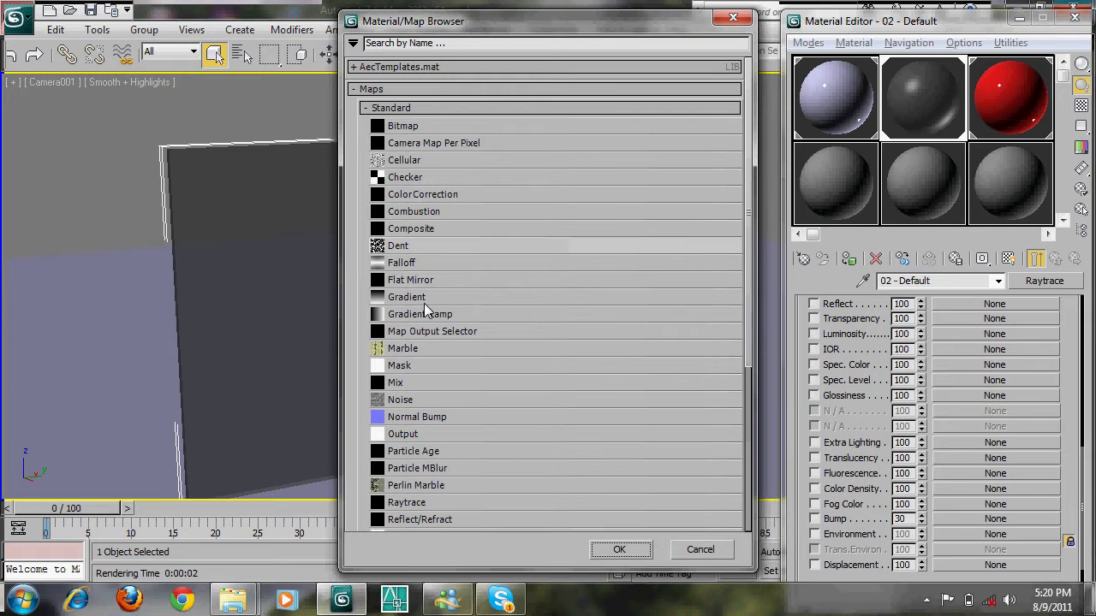
{"action": "double_click", "coordinate": [402, 400]}
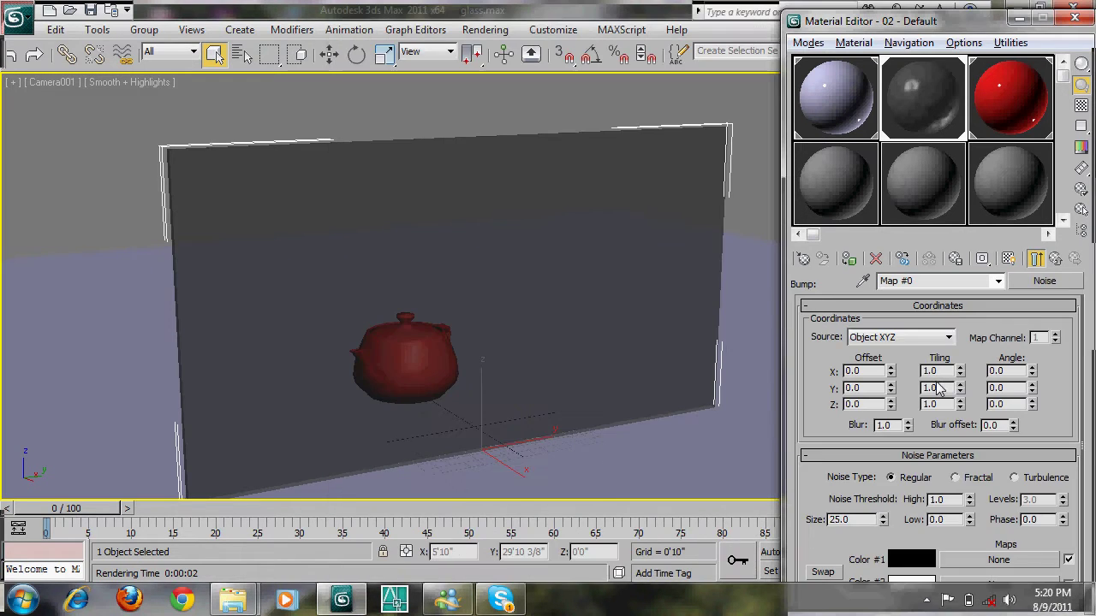
- Set the Noise map's tiling to 12 on the X, Y and Z axes
{"action": "left_click_drag", "start_coordinate": [939, 371], "coordinate": [852, 363]}
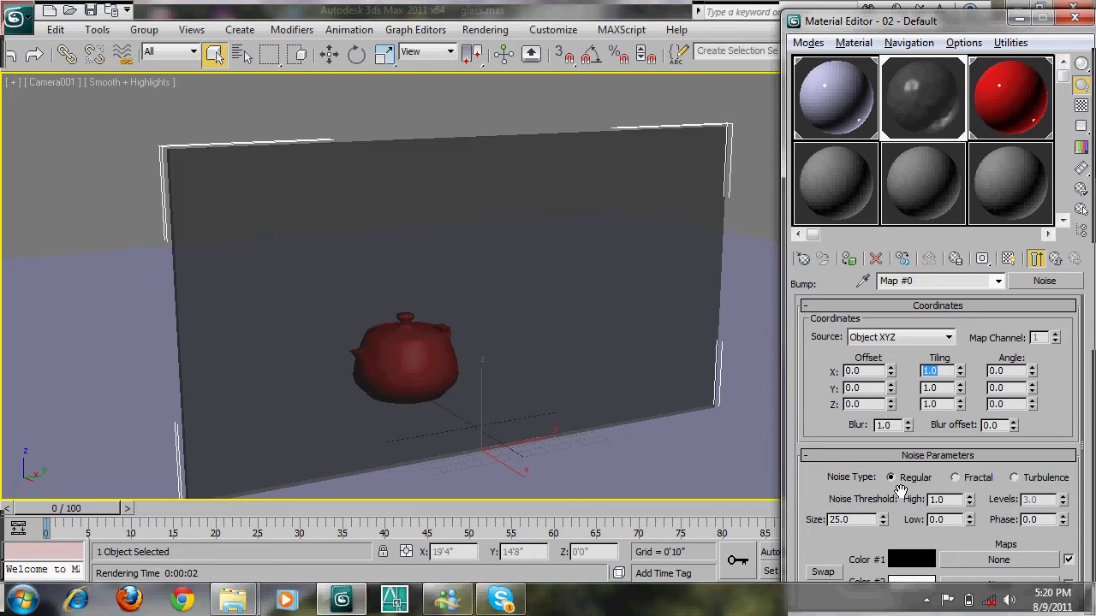
{"action": "type", "text": "1"}
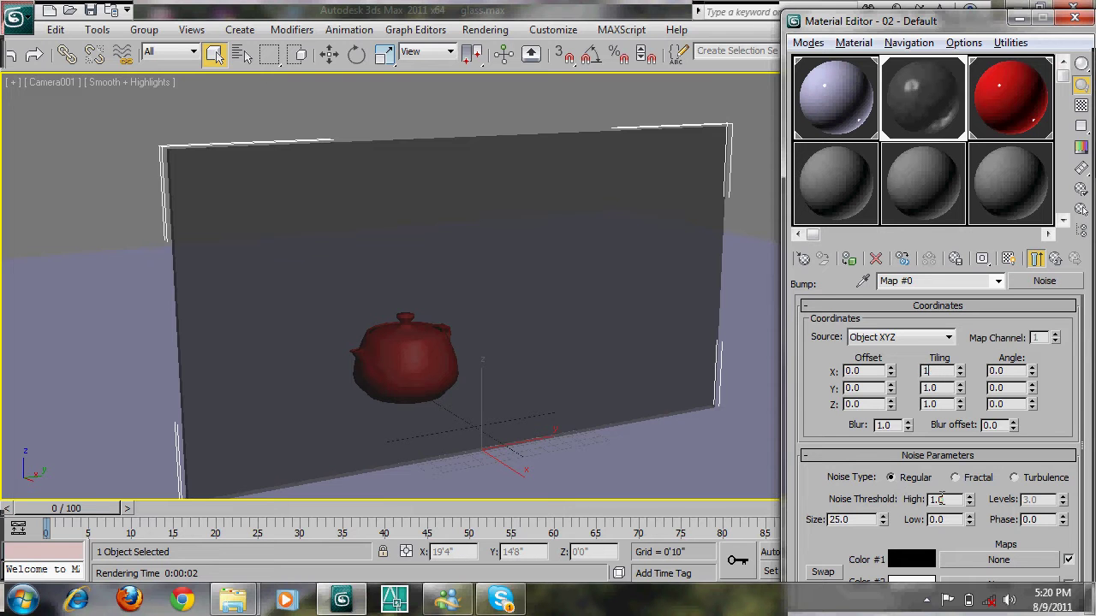
{"action": "type", "text": "2"}
{"action": "key", "text": "Tab"}
{"action": "type", "text": "12"}
{"action": "key", "text": "Tab"}
{"action": "type", "text": "12"}
{"action": "key", "text": "Return"}
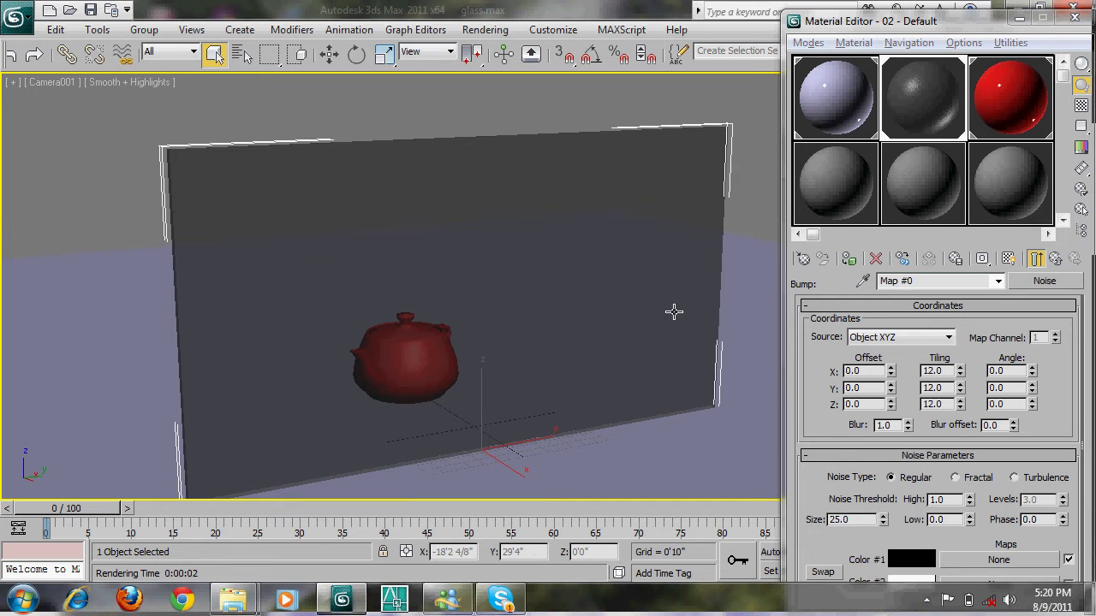
- Render the camera view to check the noise bump on the panel, and close the rendered frame
{"action": "key", "text": "Caps_Lock"}
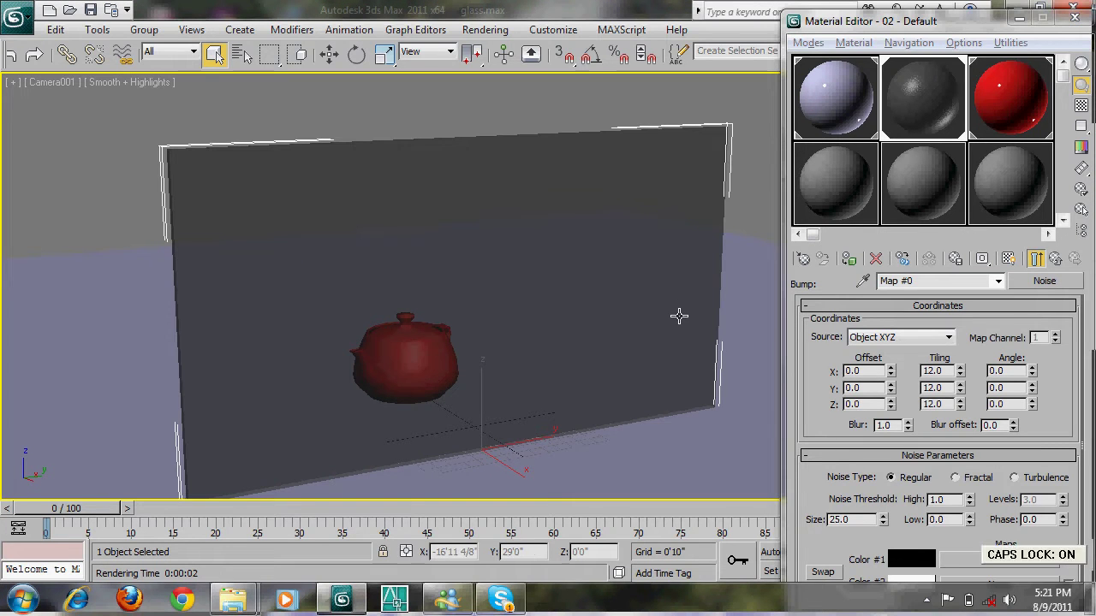
{"action": "key", "text": "shift+q"}
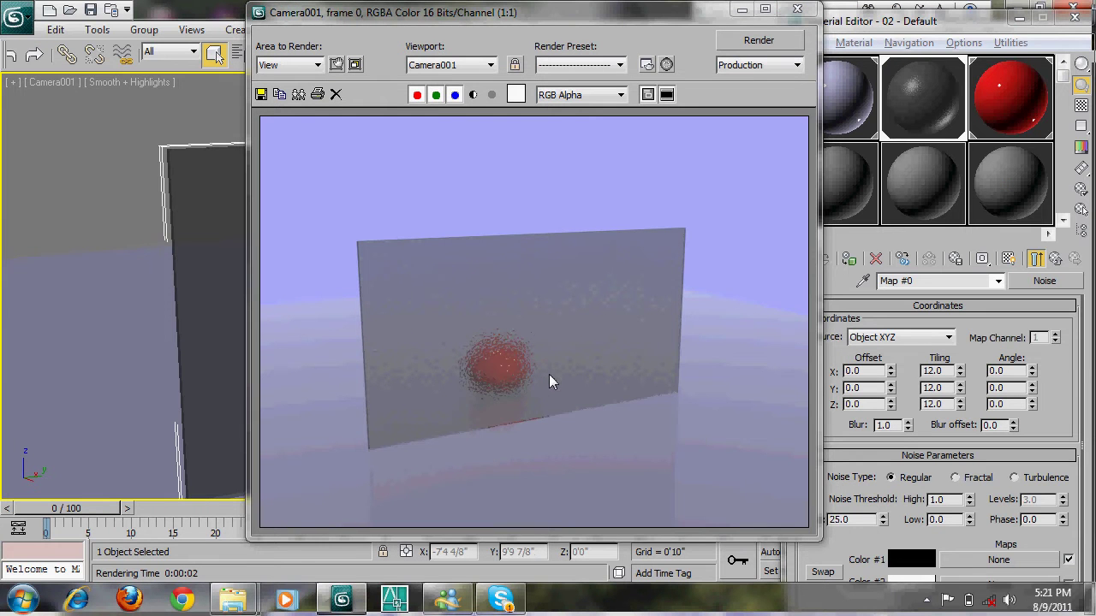
{"action": "left_click", "coordinate": [797, 10]}
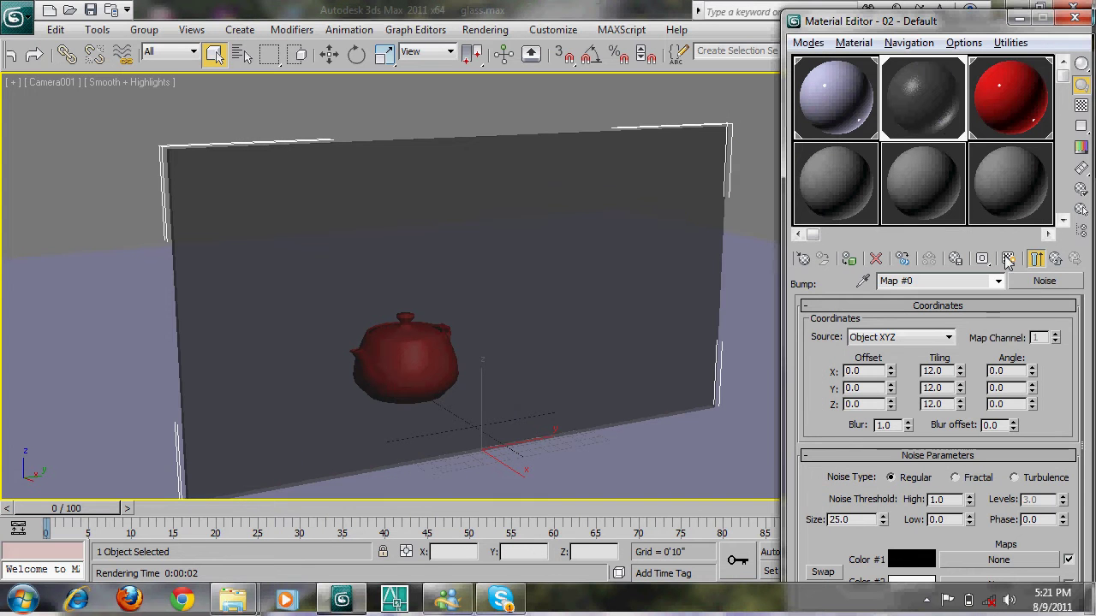
- Return to the panel's Raytrace material and set its transparency colour to light grey, RGB 215
{"action": "left_click", "coordinate": [1057, 261]}
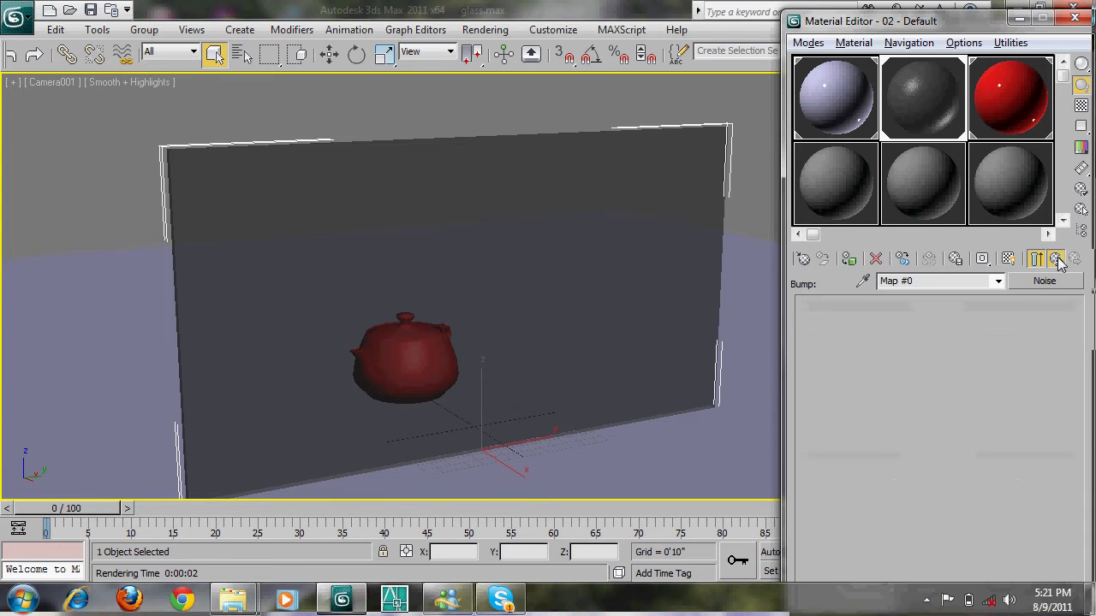
{"action": "left_click_drag", "start_coordinate": [1066, 358], "coordinate": [1034, 521]}
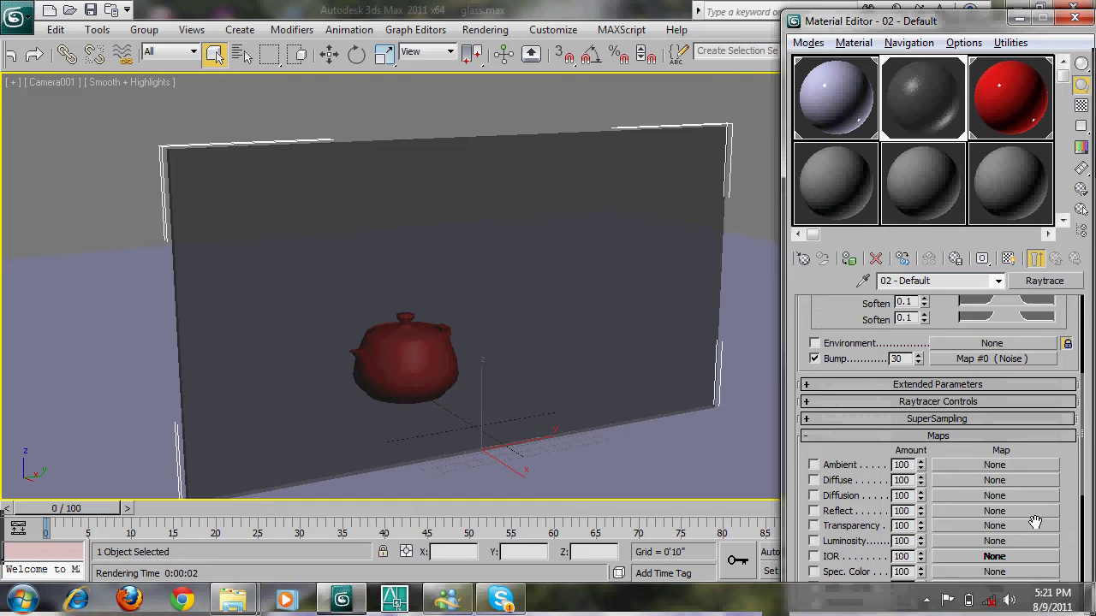
{"action": "scroll", "coordinate": [1034, 522], "scroll_direction": "up", "scroll_amount": 5}
{"action": "left_click", "coordinate": [1020, 374]}
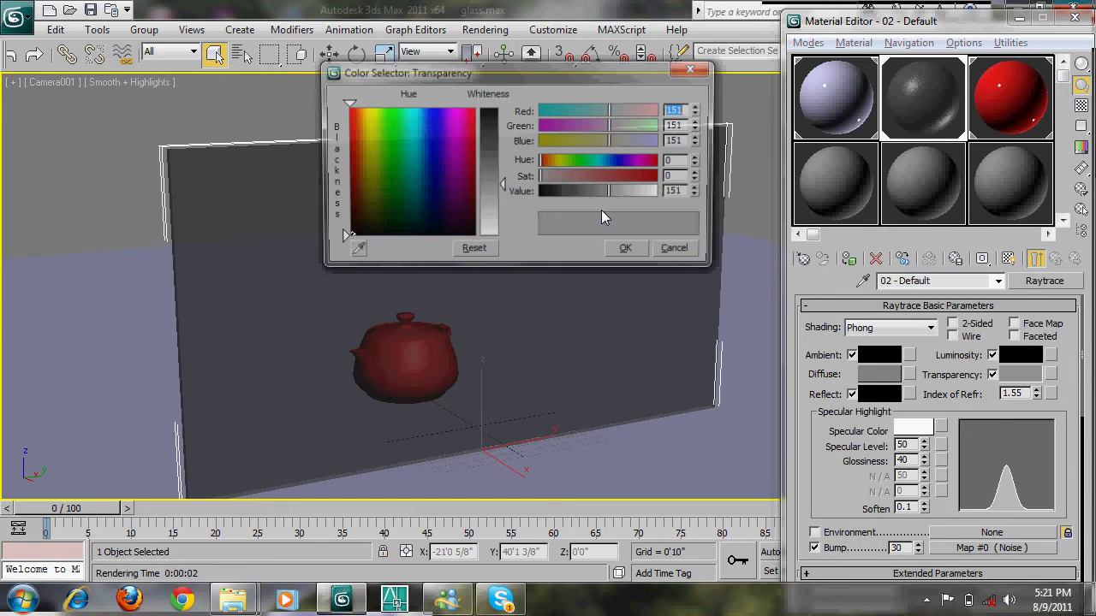
{"action": "left_click_drag", "start_coordinate": [487, 205], "coordinate": [487, 217]}
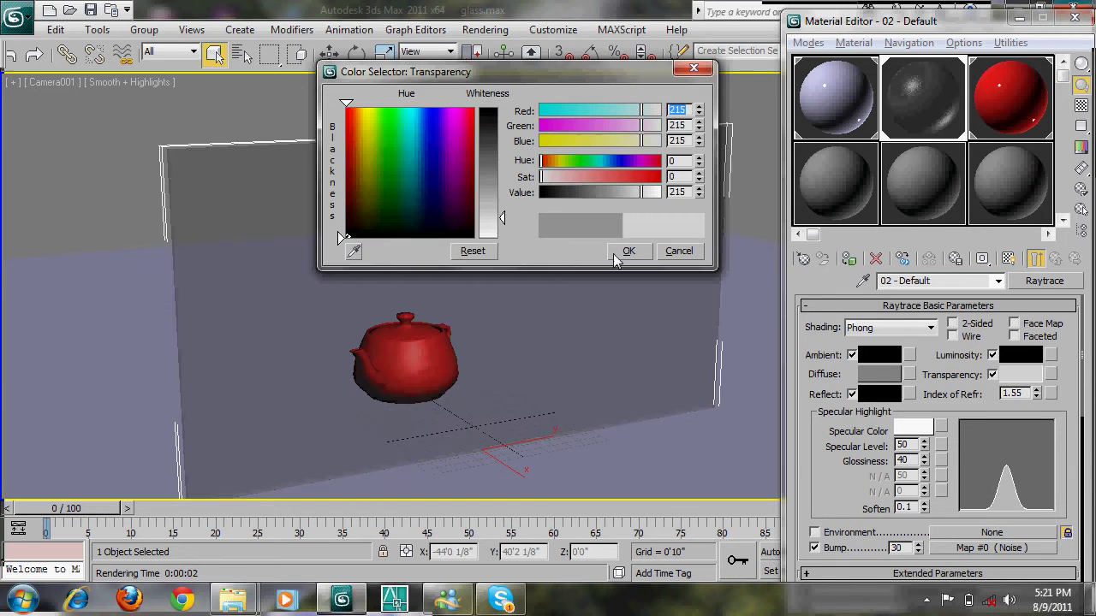
{"action": "left_click", "coordinate": [616, 255]}
- Render the camera view to check the textured glass, inspect the material's index of refraction, and close the rendered frame
{"action": "key", "text": "shift+q"}
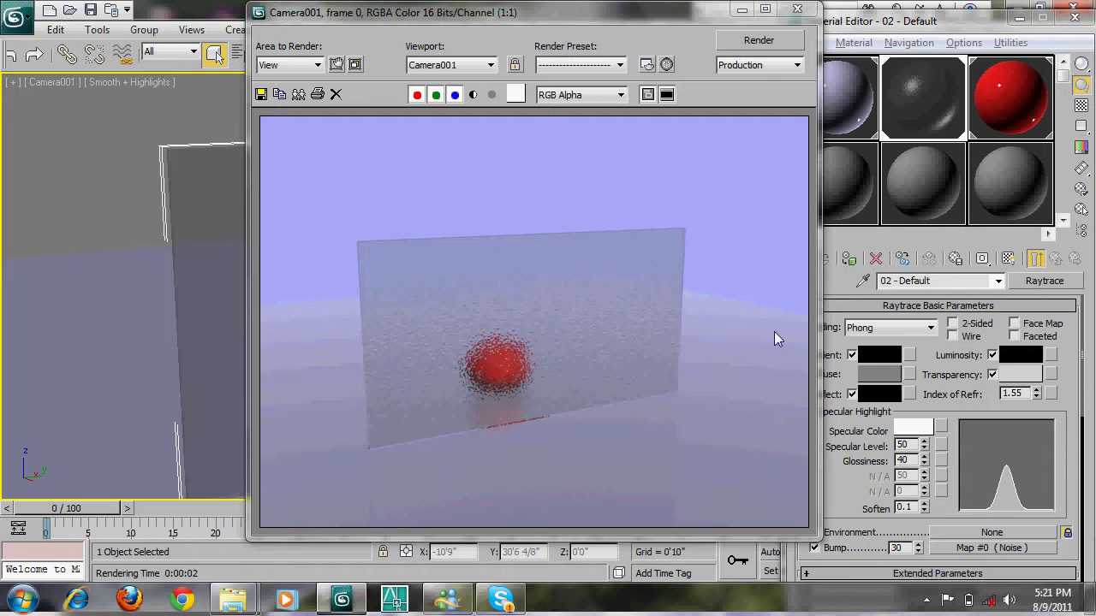
{"action": "left_click", "coordinate": [1029, 393]}
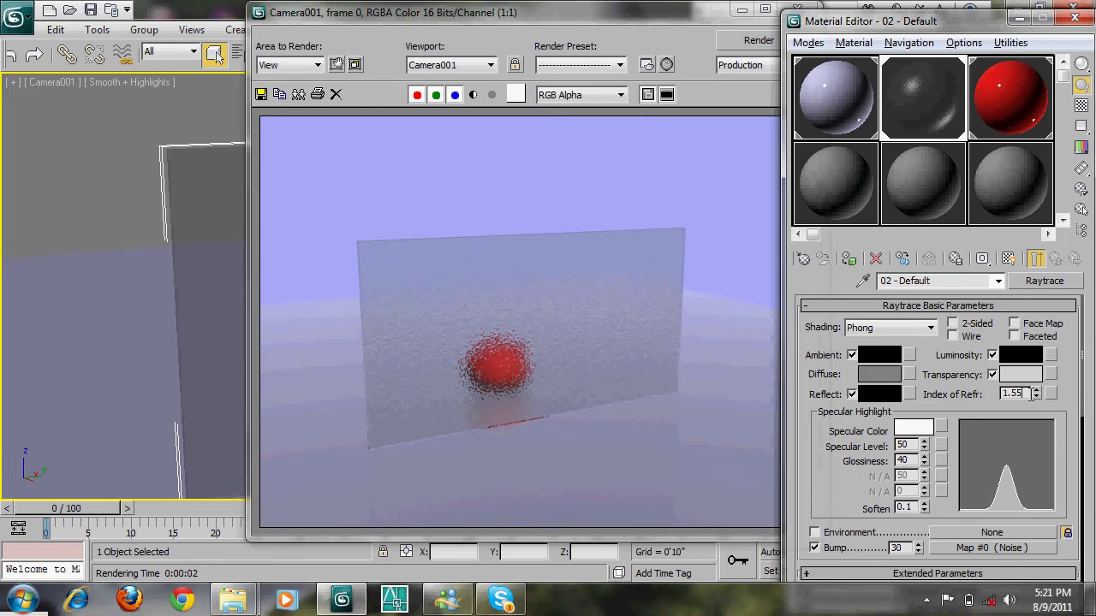
{"action": "left_click_drag", "start_coordinate": [1021, 395], "coordinate": [932, 390]}
{"action": "left_click", "coordinate": [1022, 392]}
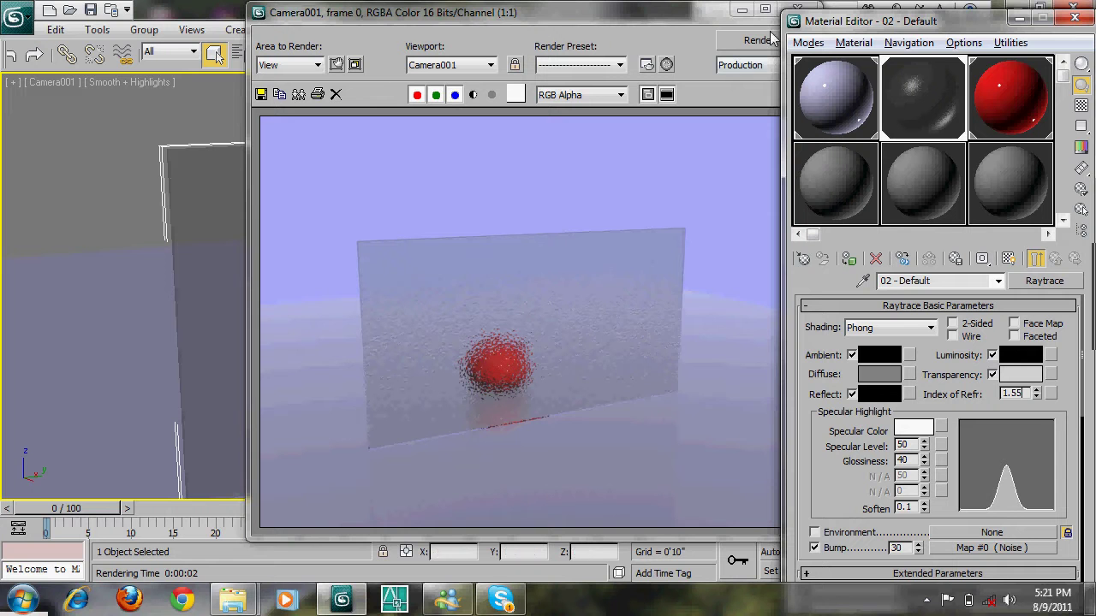
{"action": "left_click_drag", "start_coordinate": [741, 10], "coordinate": [647, 19]}
{"action": "left_click", "coordinate": [702, 18]}
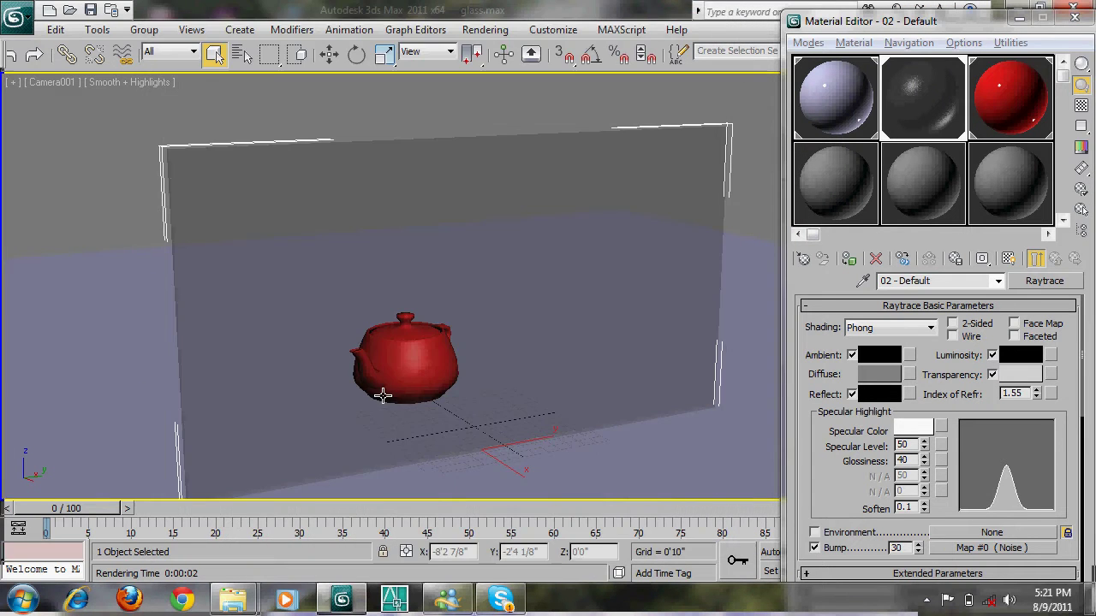
- Reframe the Camera001 view slightly on the panel and teapot, checking the scene in Perspective before returning to the camera
{"action": "middle_click_drag", "start_coordinate": [672, 281], "coordinate": [667, 274]}
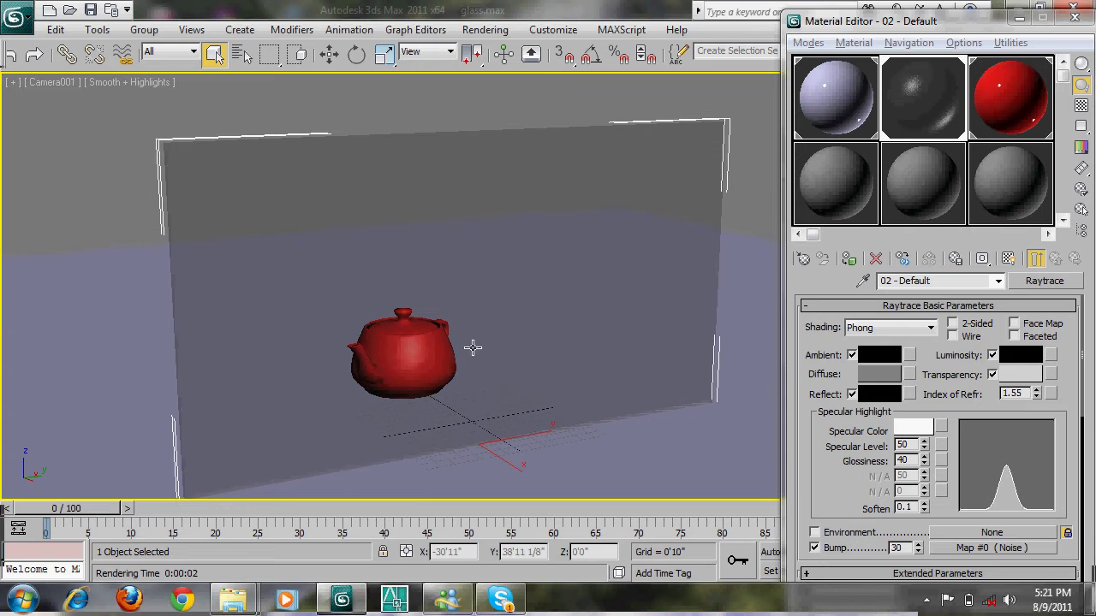
{"action": "middle_click_drag", "start_coordinate": [447, 337], "coordinate": [634, 316]}
{"action": "key", "text": "p"}
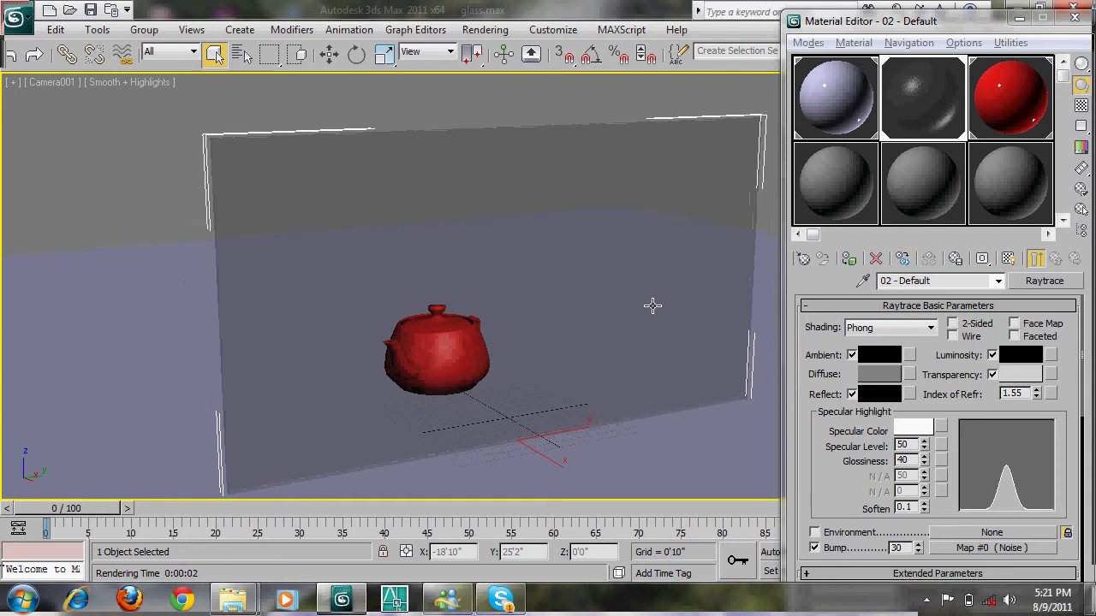
{"action": "scroll", "coordinate": [611, 285], "scroll_direction": "down", "scroll_amount": 4}
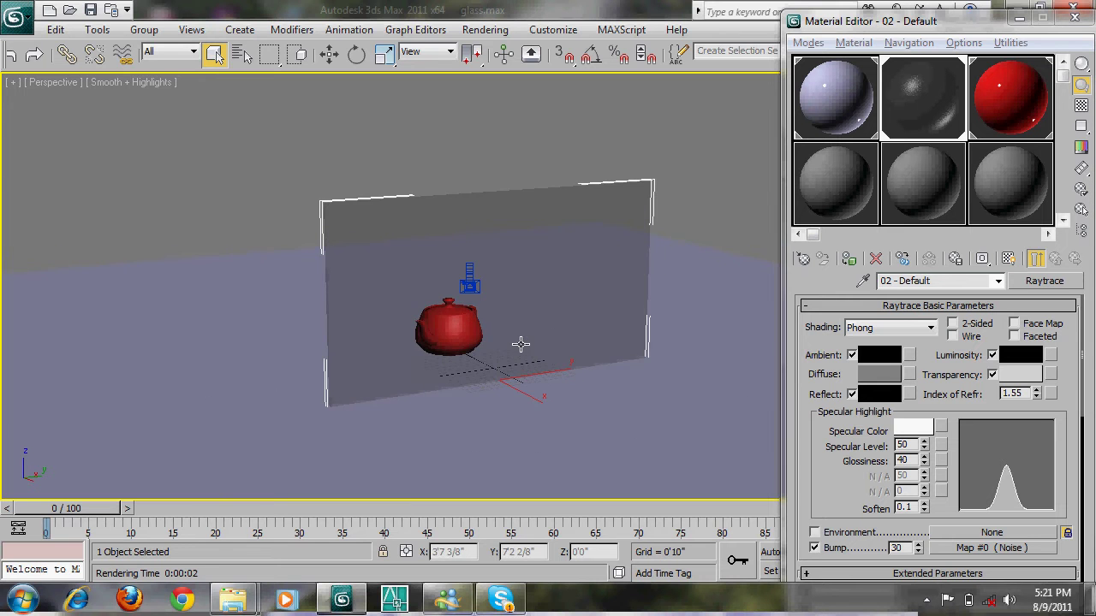
{"action": "middle_click_drag", "start_coordinate": [521, 344], "coordinate": [539, 345], "text": "alt"}
{"action": "key", "text": "c"}
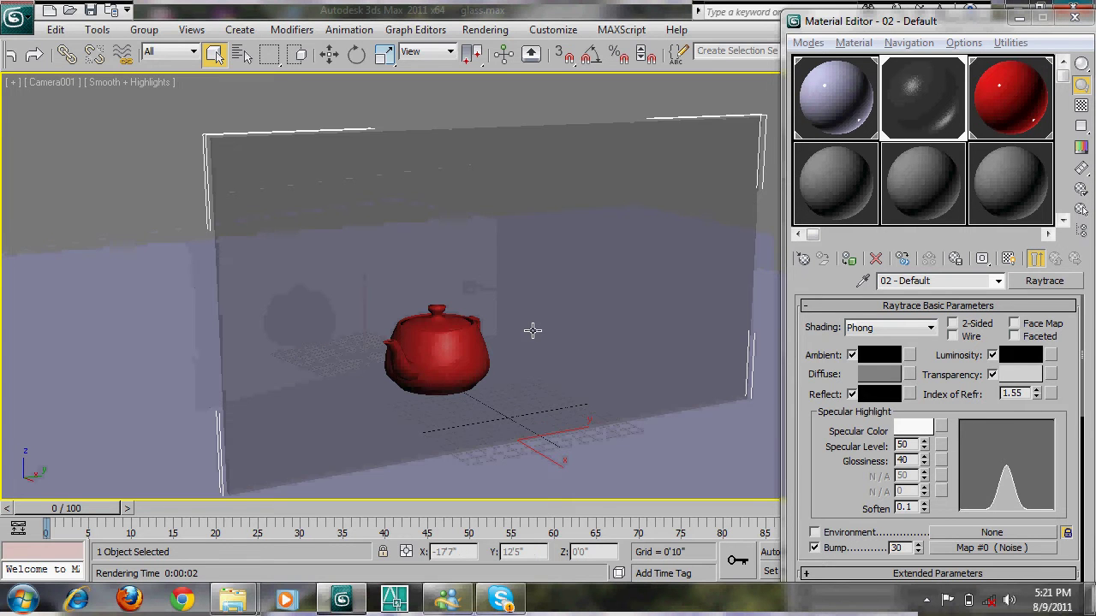
- Render the camera view, save the image as TEXTURED in JPEG format in the Glass folder, and close the rendered frame
{"action": "key", "text": "shift+q"}
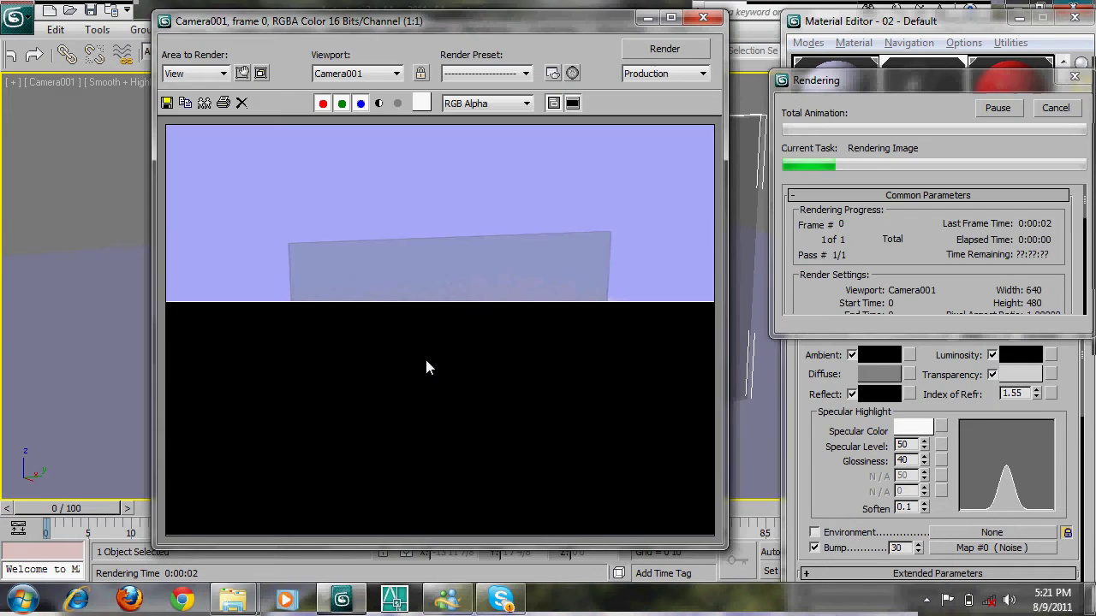
{"action": "left_click", "coordinate": [167, 103]}
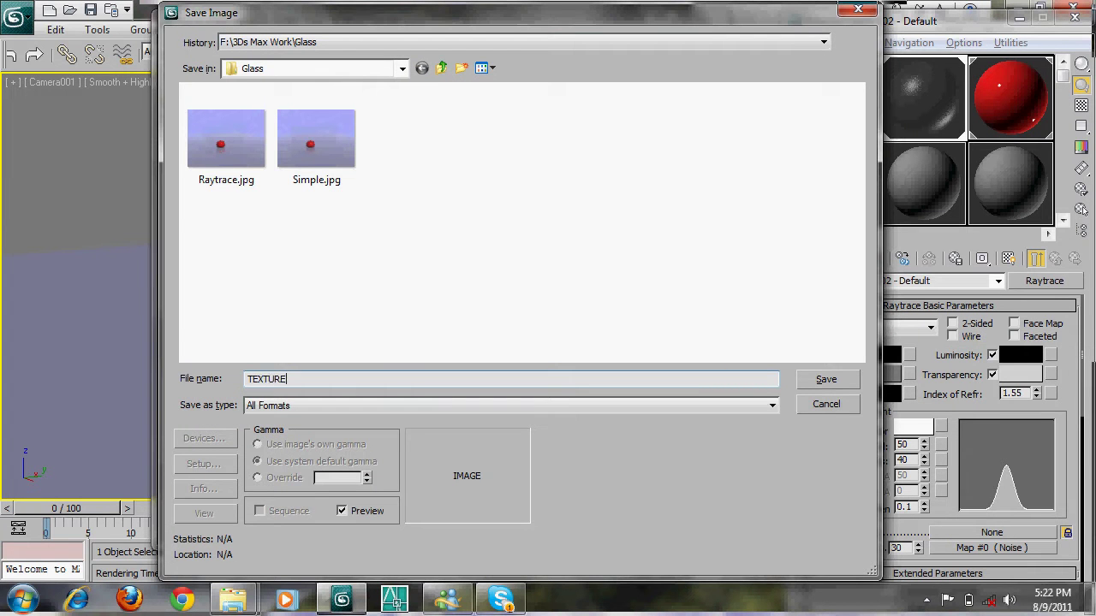
{"action": "left_click", "coordinate": [305, 407]}
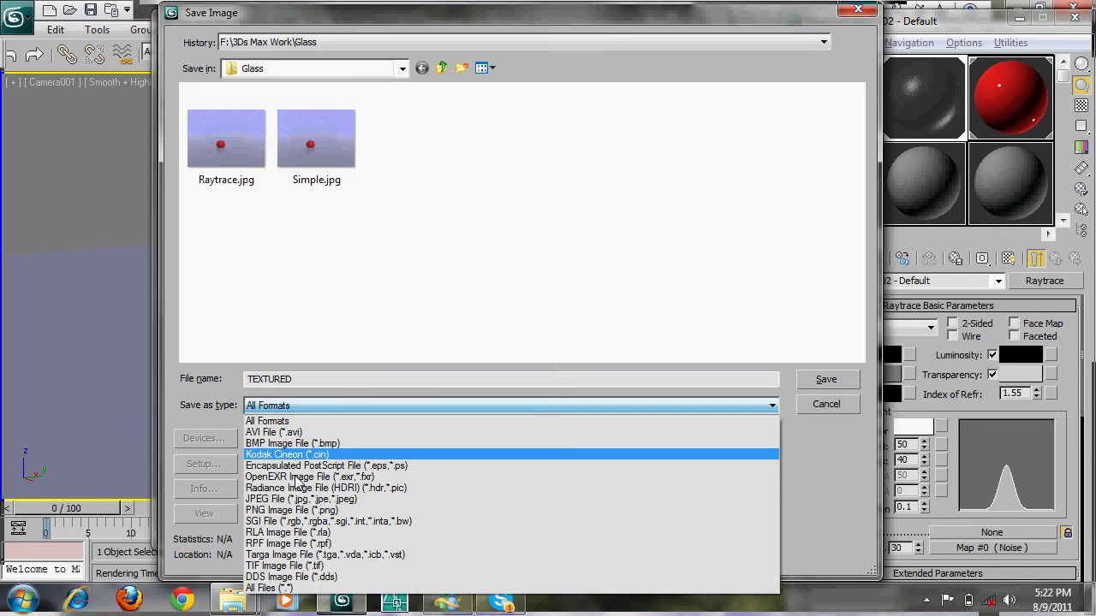
{"action": "left_click", "coordinate": [309, 507]}
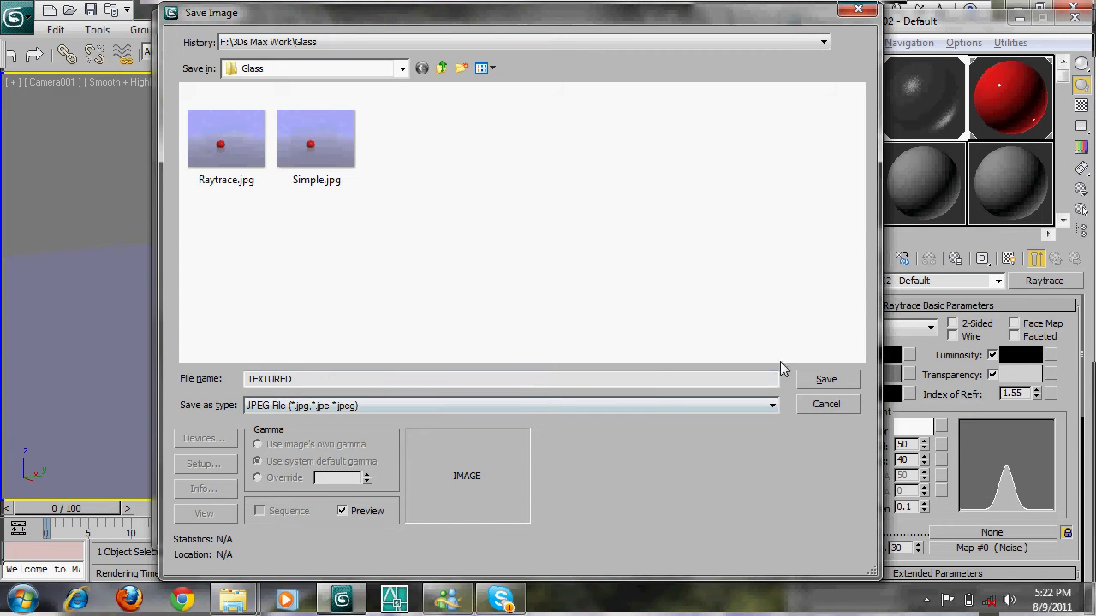
{"action": "left_click", "coordinate": [812, 378]}
{"action": "left_click", "coordinate": [469, 393]}
{"action": "key", "text": "Caps_Lock"}
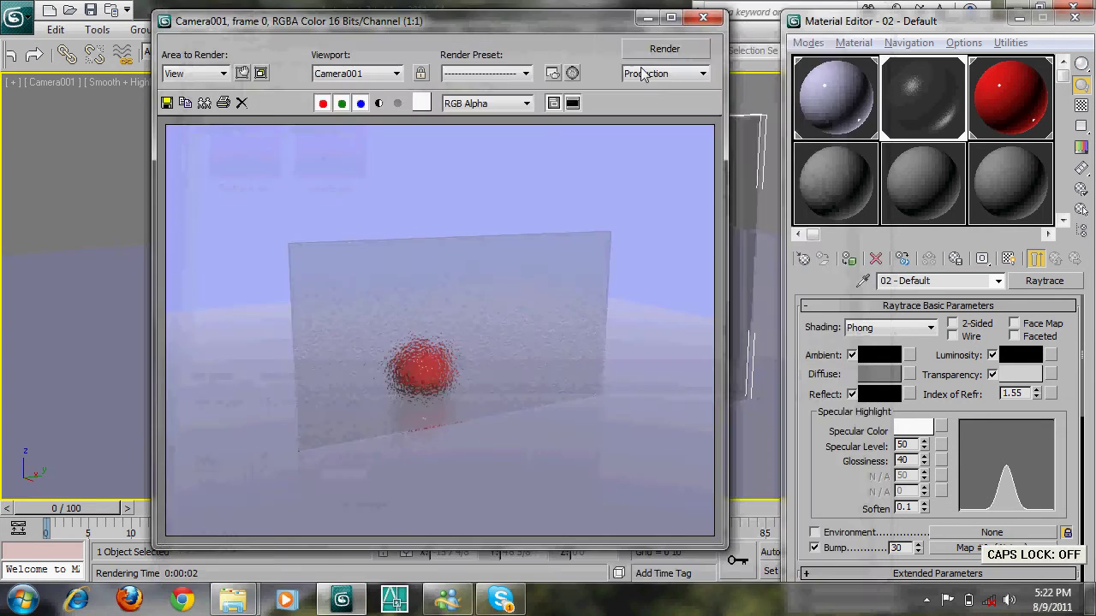
{"action": "left_click", "coordinate": [702, 18]}
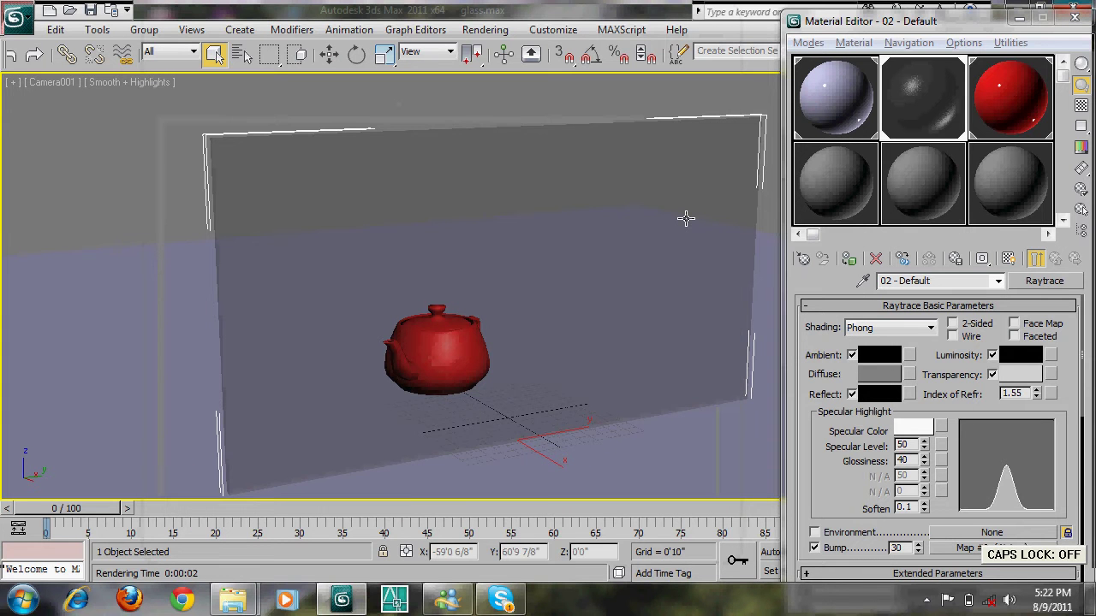
- Switch to the Perspective view and frame the panel from the teapot's side
{"action": "key", "text": "p"}
{"action": "scroll", "coordinate": [672, 250], "scroll_direction": "down", "scroll_amount": 2}
{"action": "mouse_move", "coordinate": [624, 380]}
{"action": "middle_mouse_down", "text": "alt"}
{"action": "mouse_move", "coordinate": [697, 362]}
{"action": "mouse_move", "coordinate": [639, 375]}
{"action": "middle_mouse_up", "text": "alt"}
{"action": "middle_click_drag", "start_coordinate": [500, 374], "coordinate": [538, 354]}
{"action": "middle_click_drag", "start_coordinate": [403, 394], "coordinate": [525, 352]}
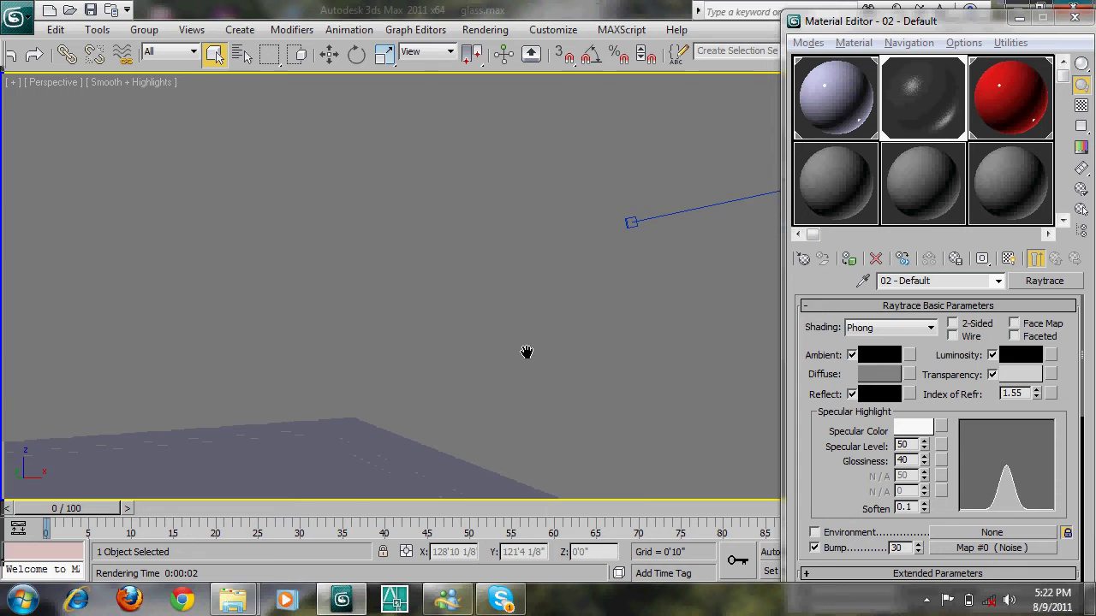
{"action": "scroll", "coordinate": [350, 370], "scroll_direction": "down", "scroll_amount": 2}
{"action": "scroll", "coordinate": [350, 370], "scroll_direction": "down", "scroll_amount": 2}
{"action": "key", "text": "z"}
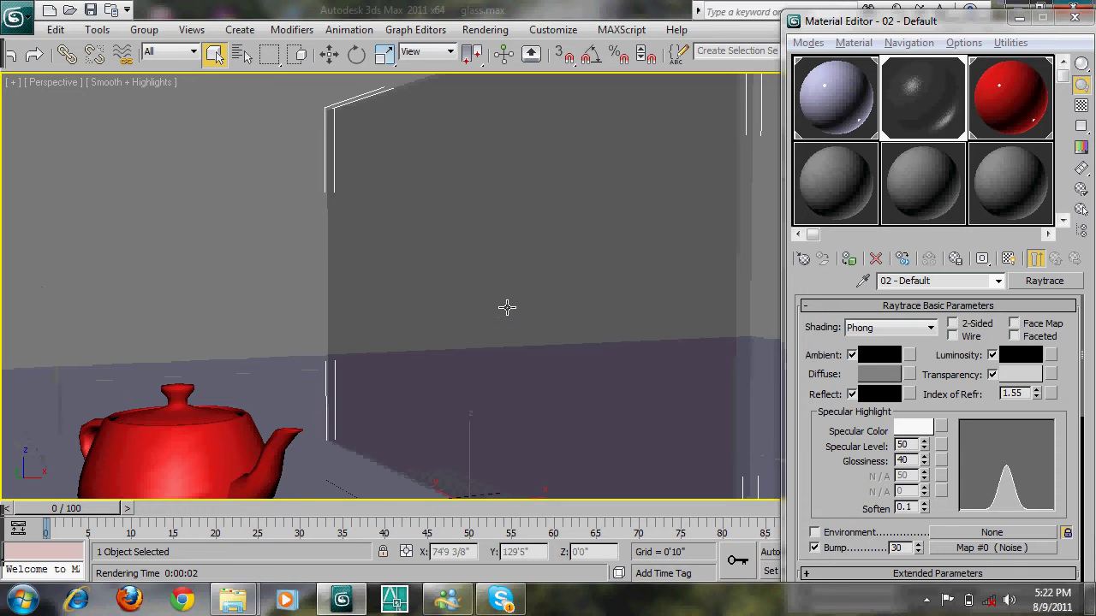
{"action": "scroll", "coordinate": [507, 308], "scroll_direction": "down", "scroll_amount": 4}
{"action": "middle_click_drag", "start_coordinate": [507, 307], "coordinate": [535, 327], "text": "alt"}
- Reselect the glass panel and move it slightly along its X axis to about X 1'9 5/8", with the view framed closely on it
{"action": "key", "text": "ctrl+d"}
{"action": "left_click", "coordinate": [522, 285]}
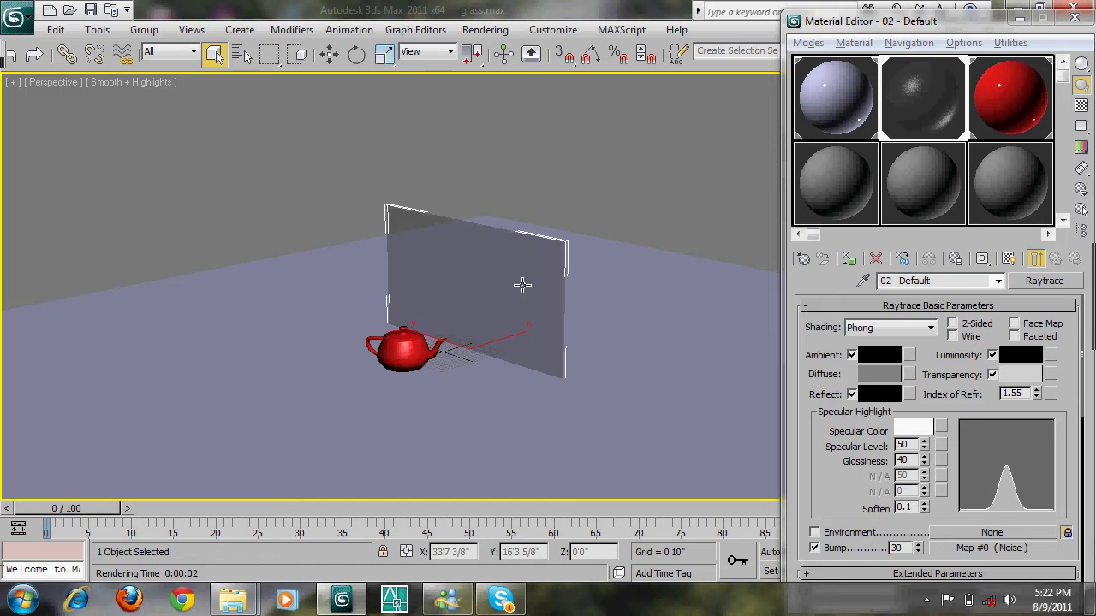
{"action": "key", "text": "w"}
{"action": "left_click_drag", "start_coordinate": [516, 336], "coordinate": [476, 374]}
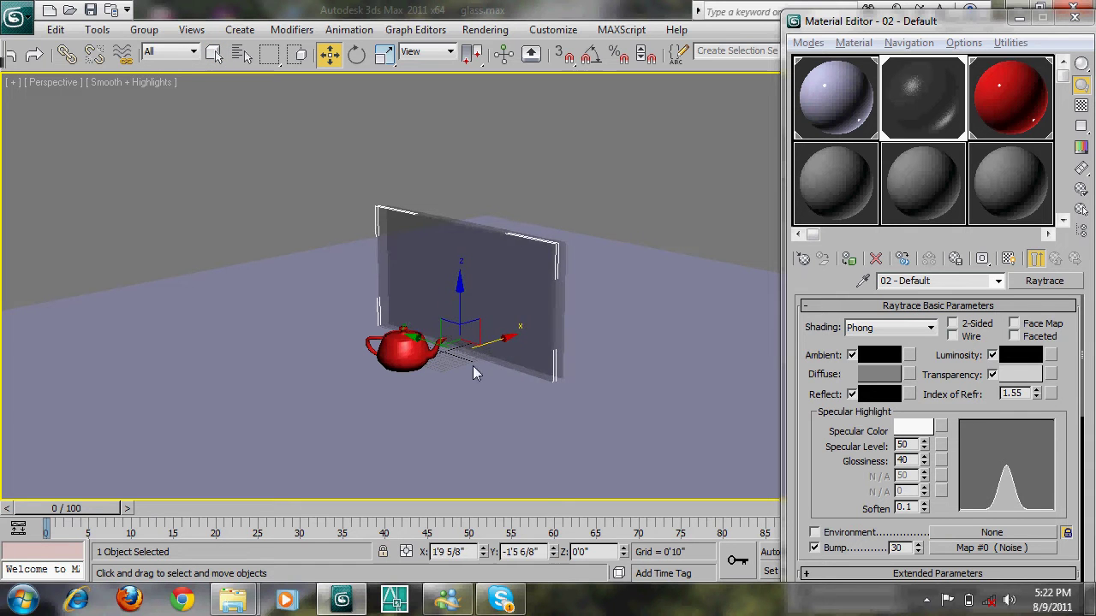
{"action": "left_click", "coordinate": [547, 370]}
{"action": "middle_click_drag", "start_coordinate": [506, 382], "coordinate": [504, 385], "text": "alt"}
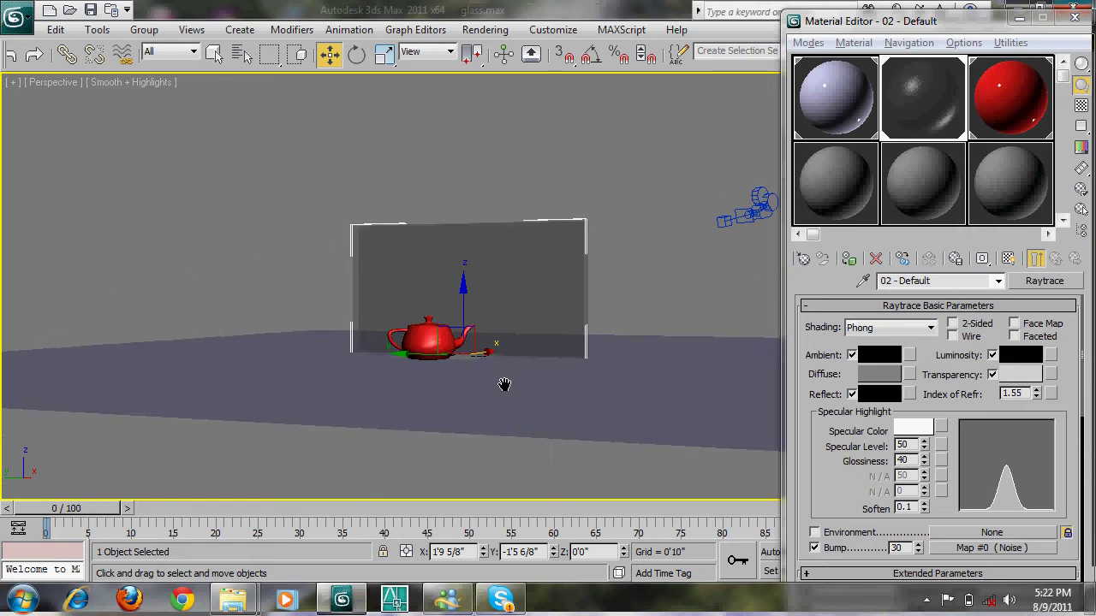
{"action": "scroll", "coordinate": [504, 384], "scroll_direction": "up", "scroll_amount": 4}
- Assign an unused material slot to the panel, make it an Architectural material and apply the Mirror template
{"action": "left_click", "coordinate": [839, 196]}
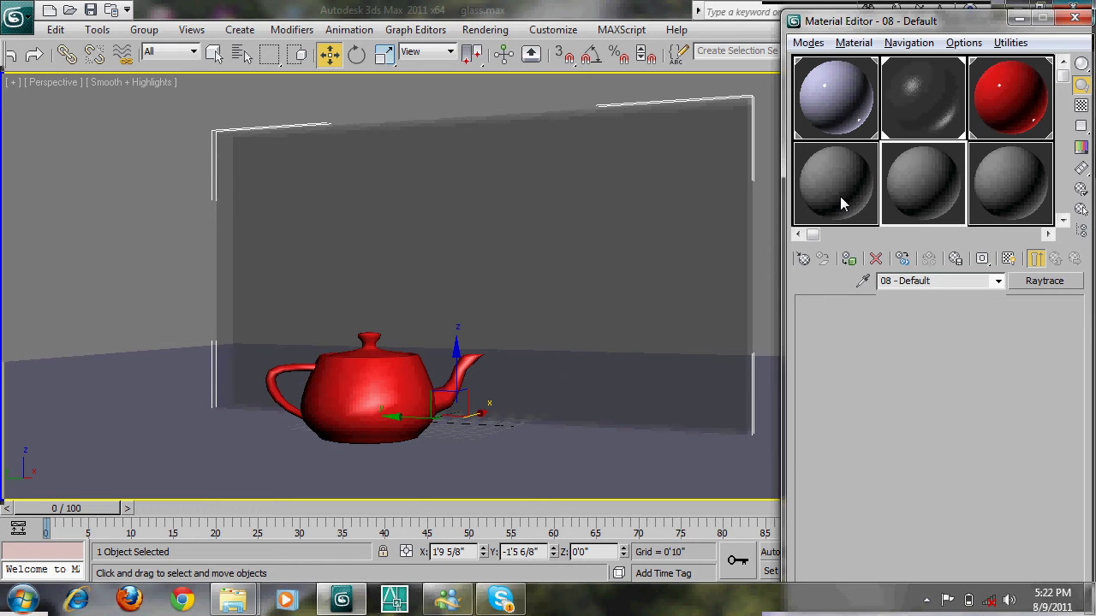
{"action": "left_click", "coordinate": [848, 259]}
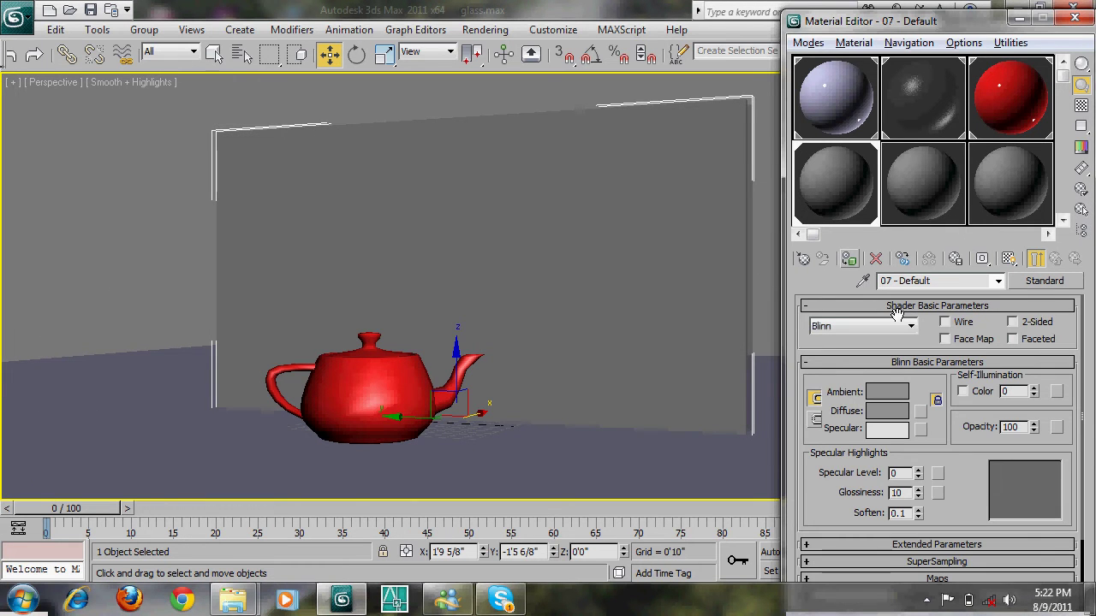
{"action": "left_click", "coordinate": [1043, 281]}
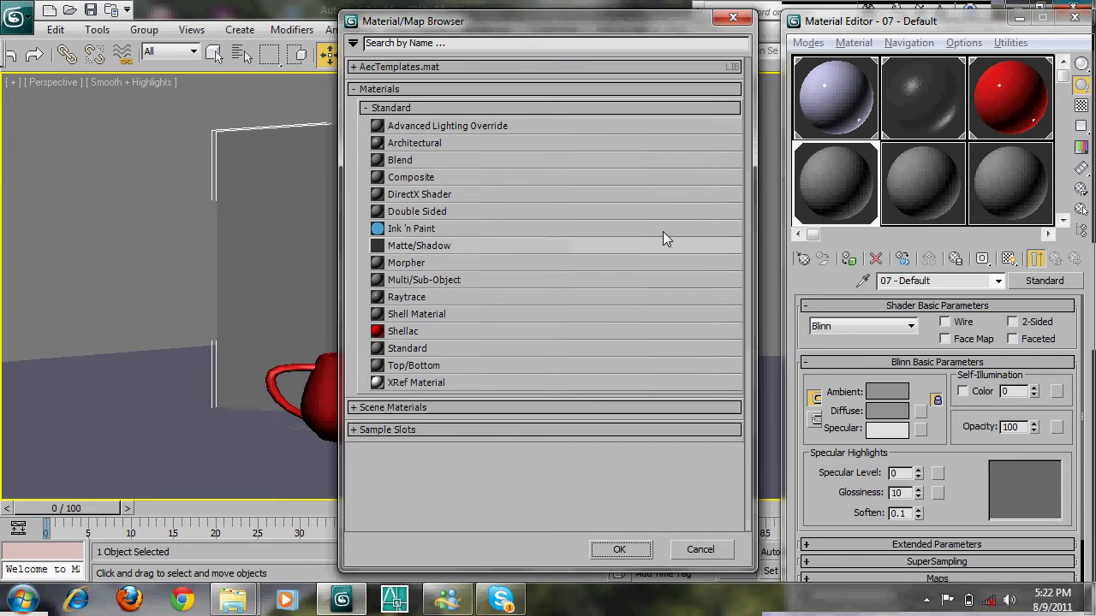
{"action": "double_click", "coordinate": [402, 142]}
{"action": "left_click", "coordinate": [1002, 326]}
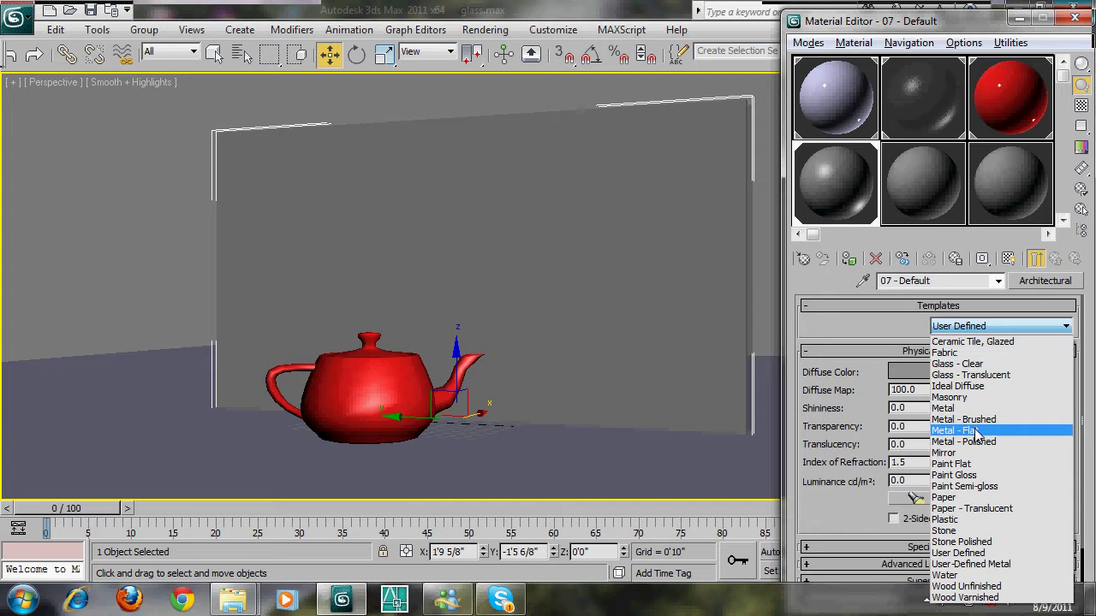
{"action": "left_click", "coordinate": [952, 453]}
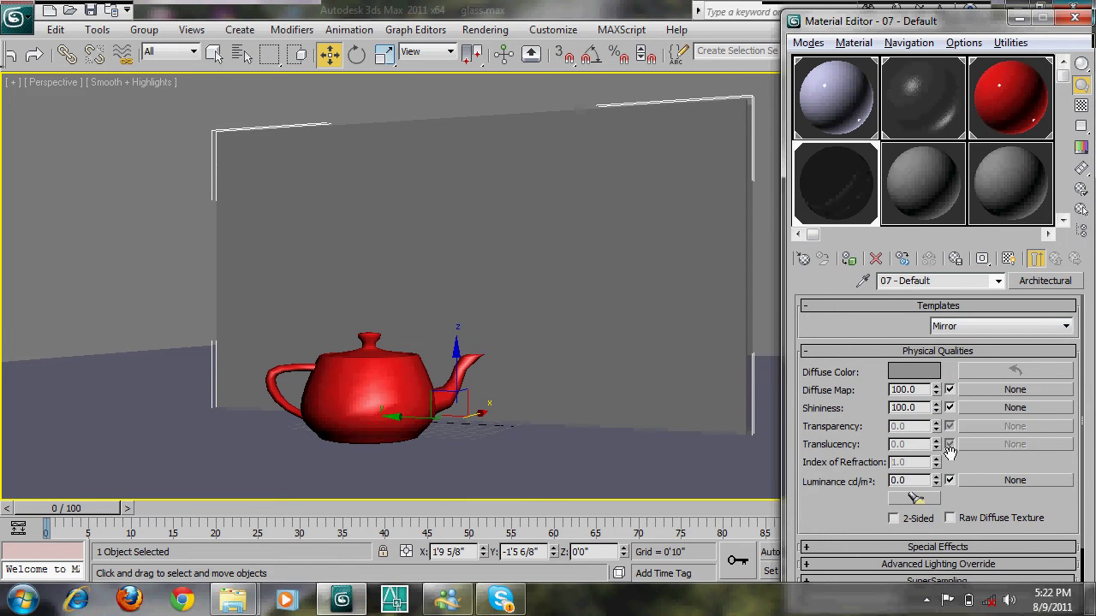
- Render the Perspective view to check the teapot's reflection in the mirror panel, and close the rendered frame
{"action": "mouse_move", "coordinate": [681, 312]}
{"action": "middle_mouse_down", "text": "alt"}
{"action": "mouse_move", "coordinate": [677, 347]}
{"action": "mouse_move", "coordinate": [679, 320]}
{"action": "mouse_move", "coordinate": [662, 314]}
{"action": "middle_mouse_up", "text": "alt"}
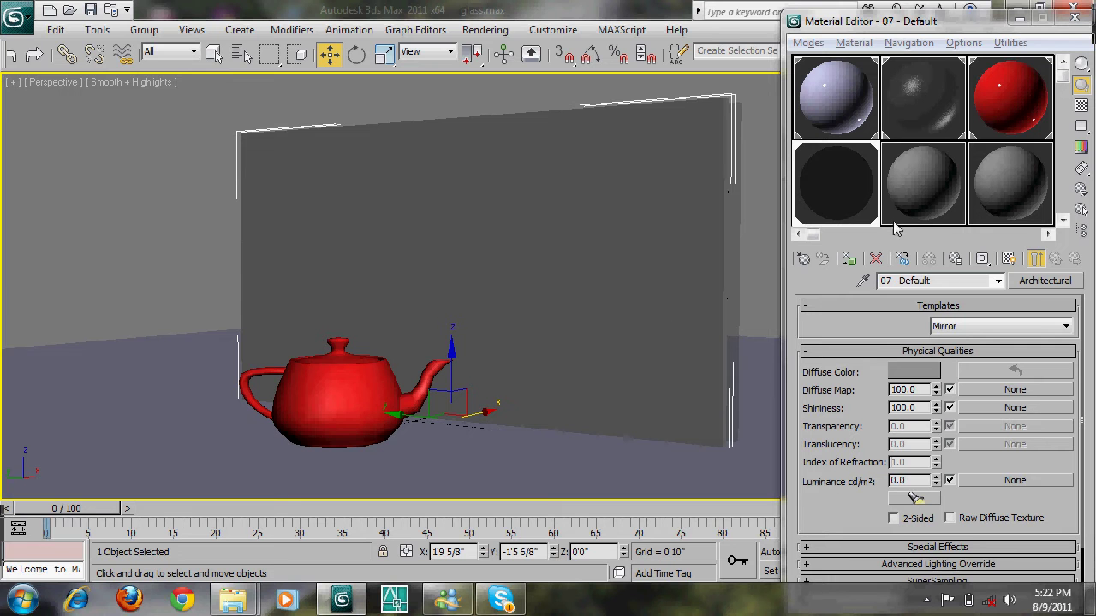
{"action": "key", "text": "shift+q"}
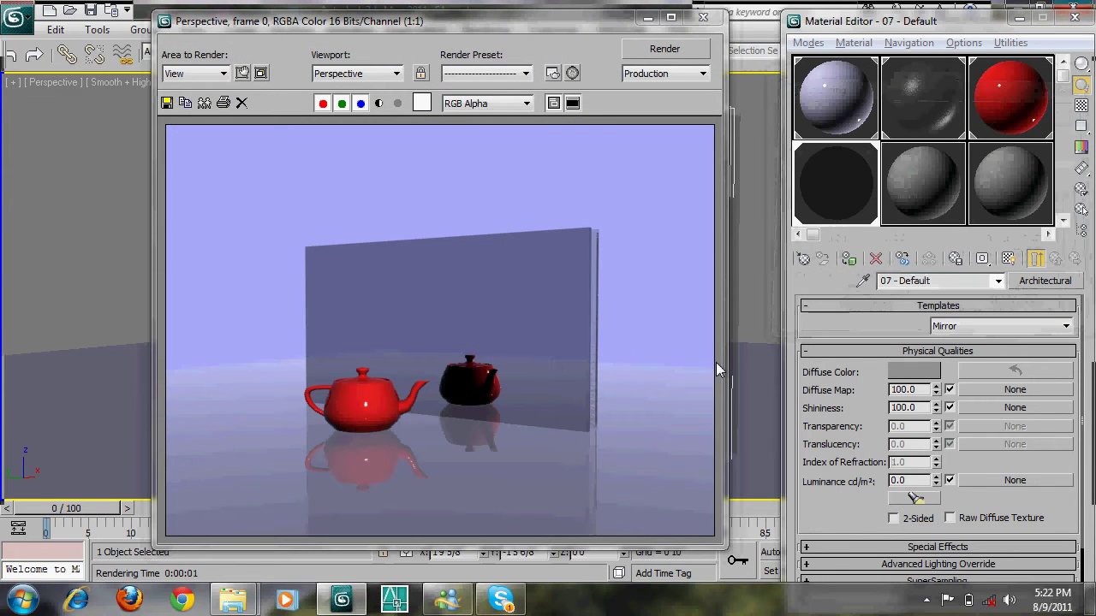
{"action": "left_click", "coordinate": [703, 17]}
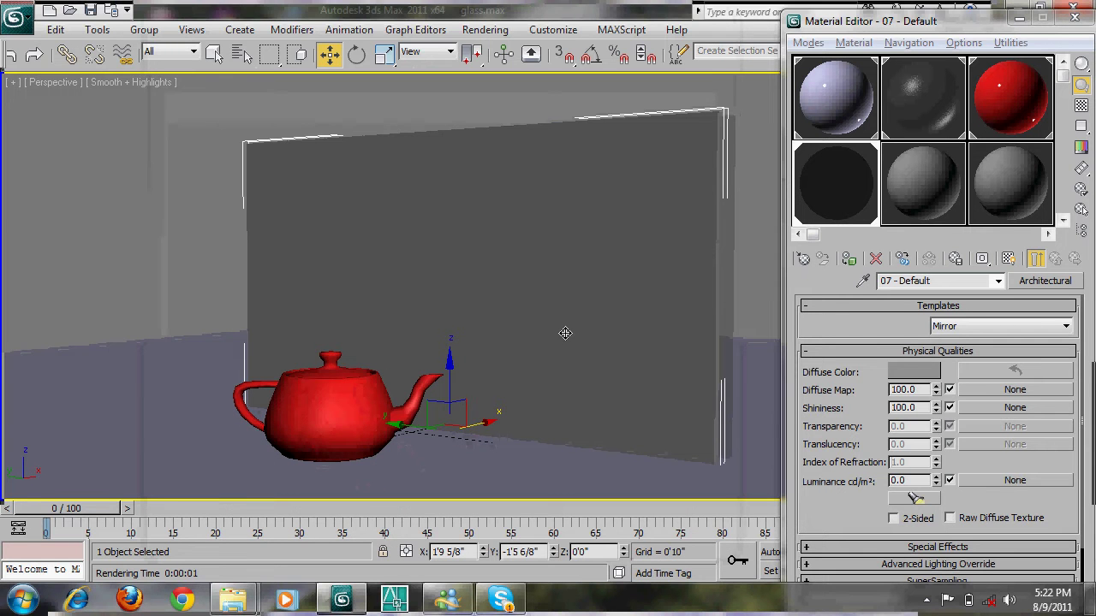
- Set the mirror material's diffuse colour to pure white, RGB 255
{"action": "left_click", "coordinate": [906, 369]}
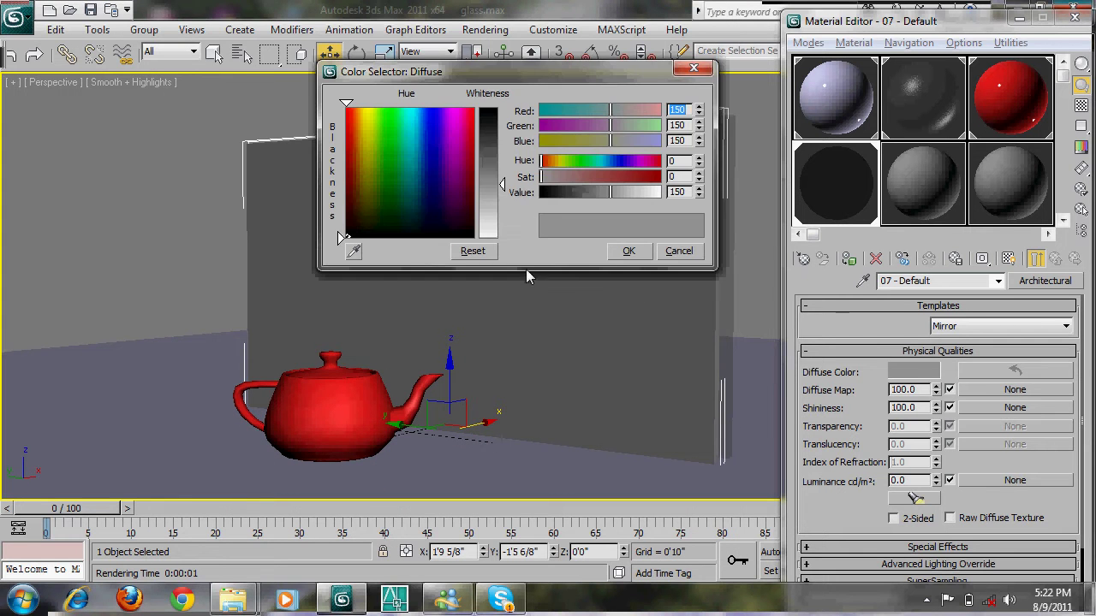
{"action": "left_click_drag", "start_coordinate": [503, 184], "coordinate": [504, 108]}
{"action": "left_click", "coordinate": [629, 251]}
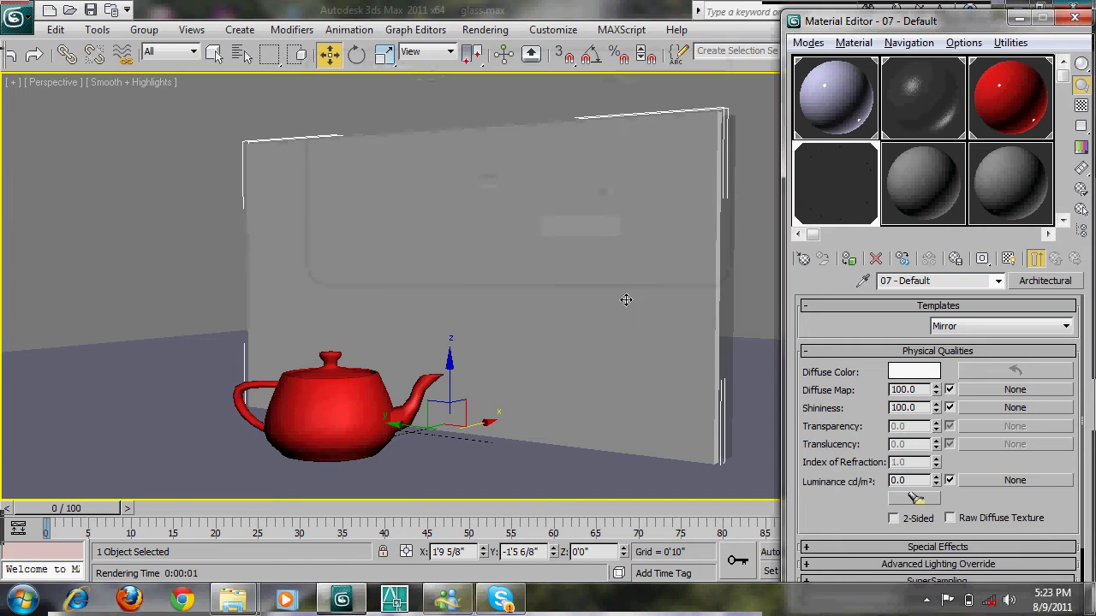
{"action": "left_click", "coordinate": [938, 372]}
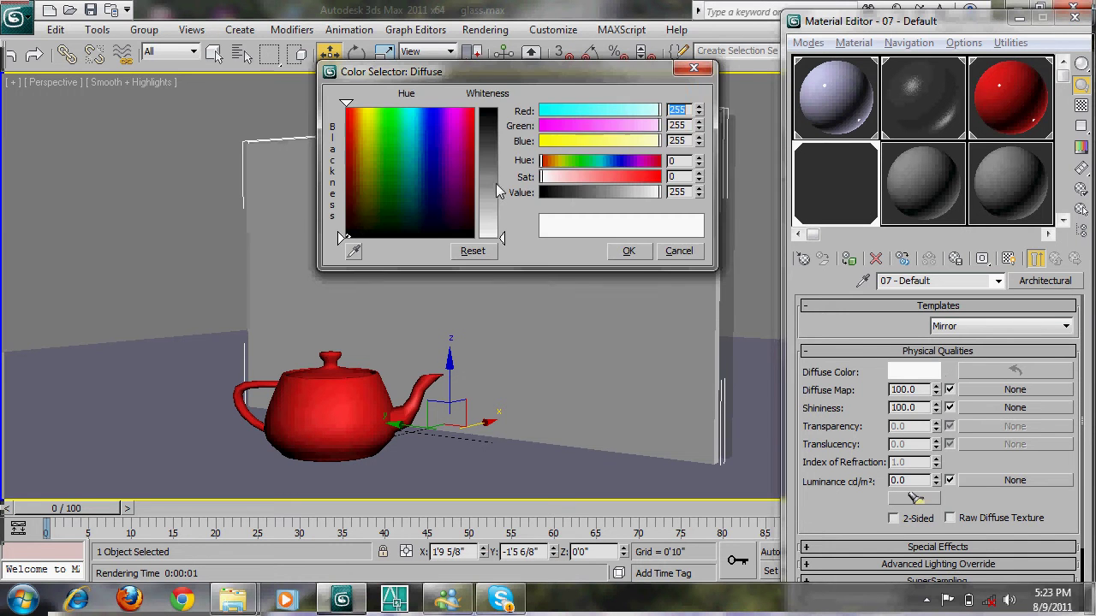
{"action": "left_click", "coordinate": [644, 251]}
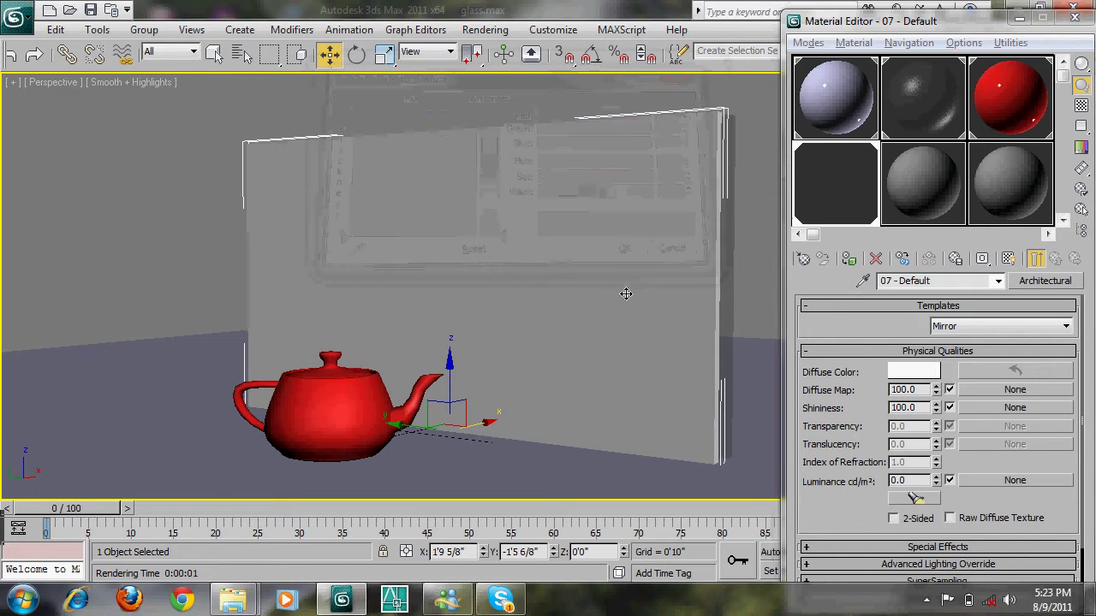
- Render the Perspective view with the white mirror and save the image as a JPEG named Mirror in the Glass folder
{"action": "key", "text": "shift+q"}
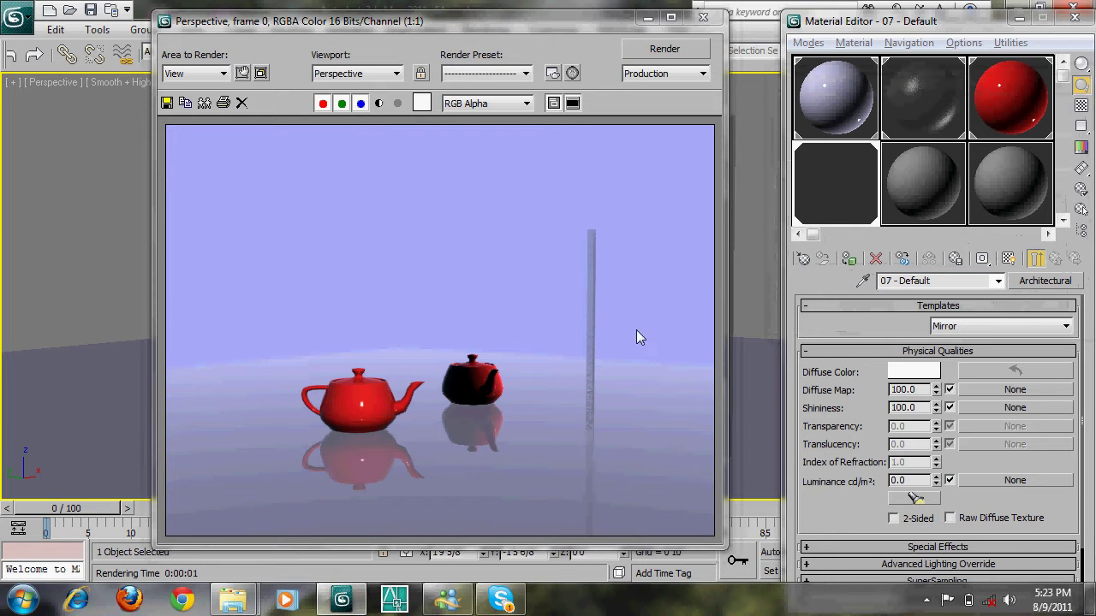
{"action": "left_click", "coordinate": [167, 103]}
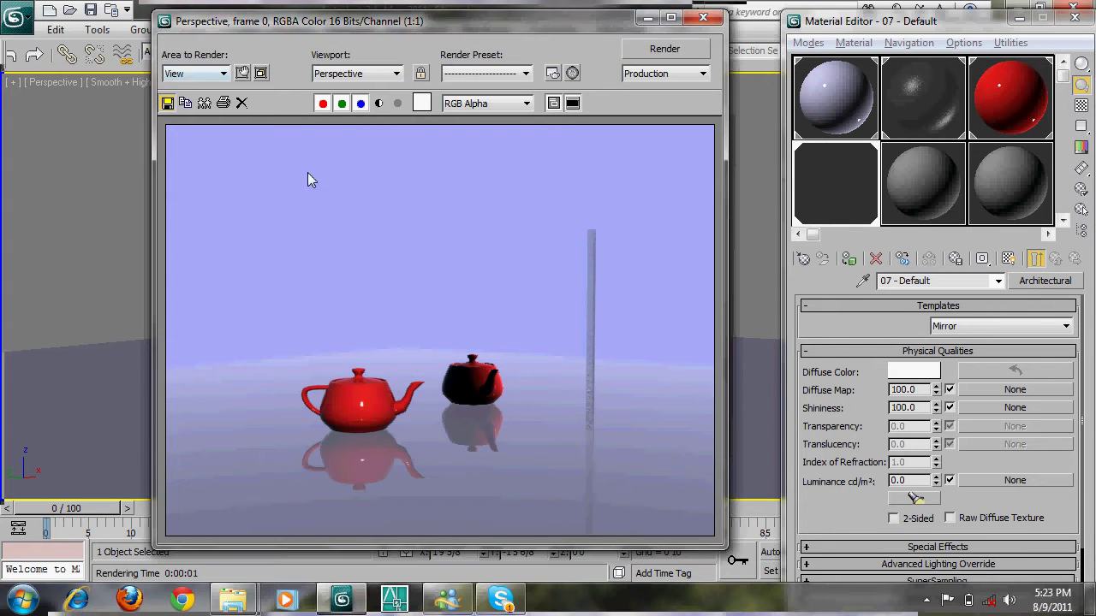
{"action": "type", "text": "Mirror"}
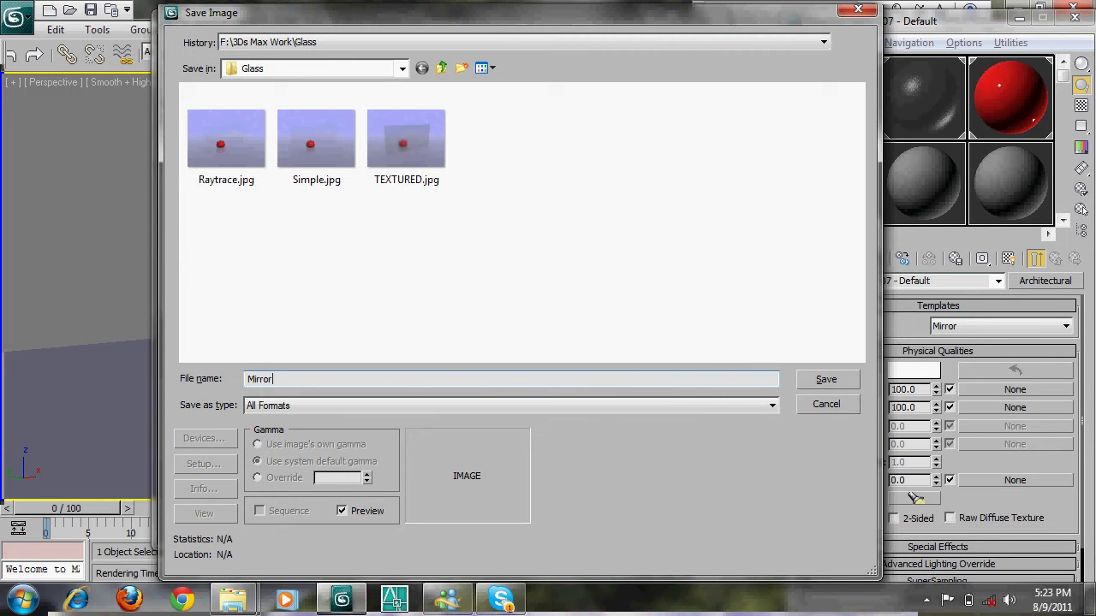
{"action": "left_click", "coordinate": [689, 399]}
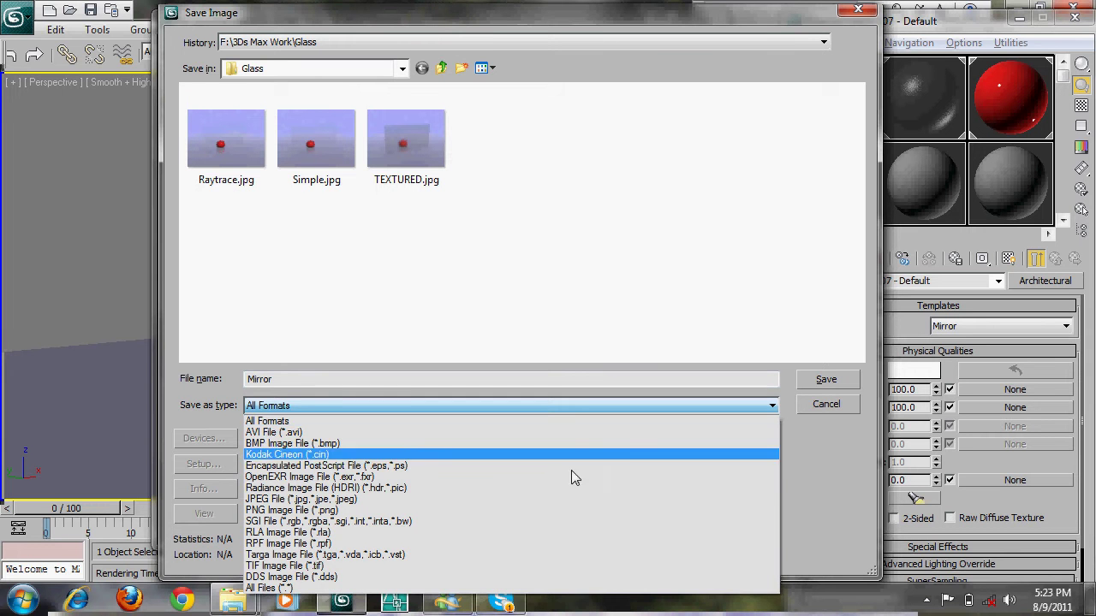
{"action": "left_click", "coordinate": [571, 498]}
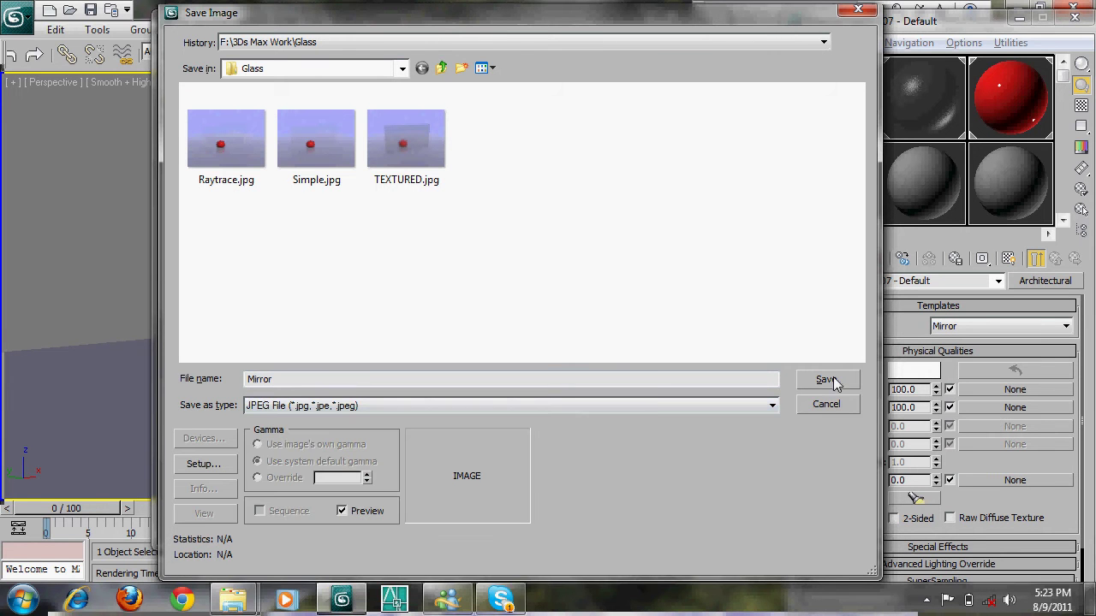
{"action": "left_click", "coordinate": [823, 379]}
{"action": "key", "text": "Return"}
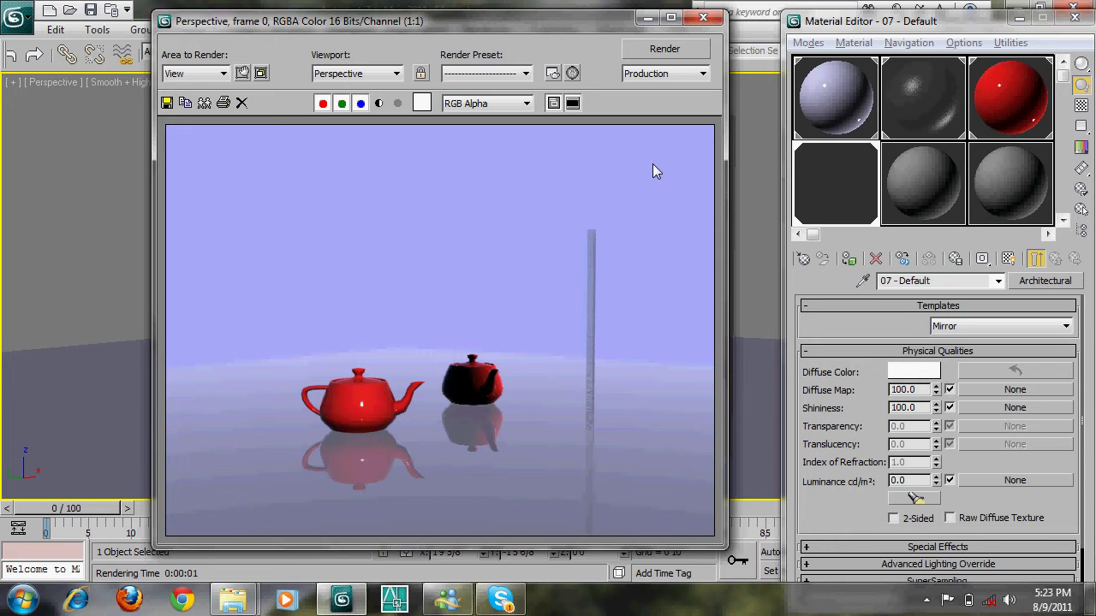
- Change the mirror material's diffuse colour to a pale blue tint and render the Perspective view again
{"action": "left_click", "coordinate": [913, 371]}
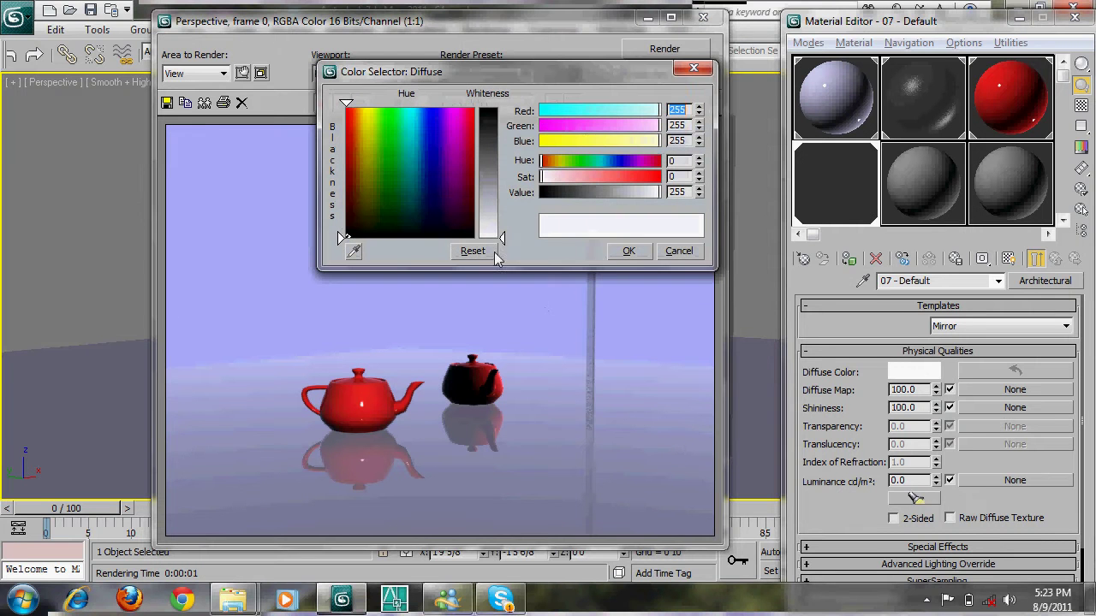
{"action": "left_click", "coordinate": [431, 112]}
{"action": "left_click_drag", "start_coordinate": [503, 233], "coordinate": [503, 212]}
{"action": "left_click", "coordinate": [628, 250]}
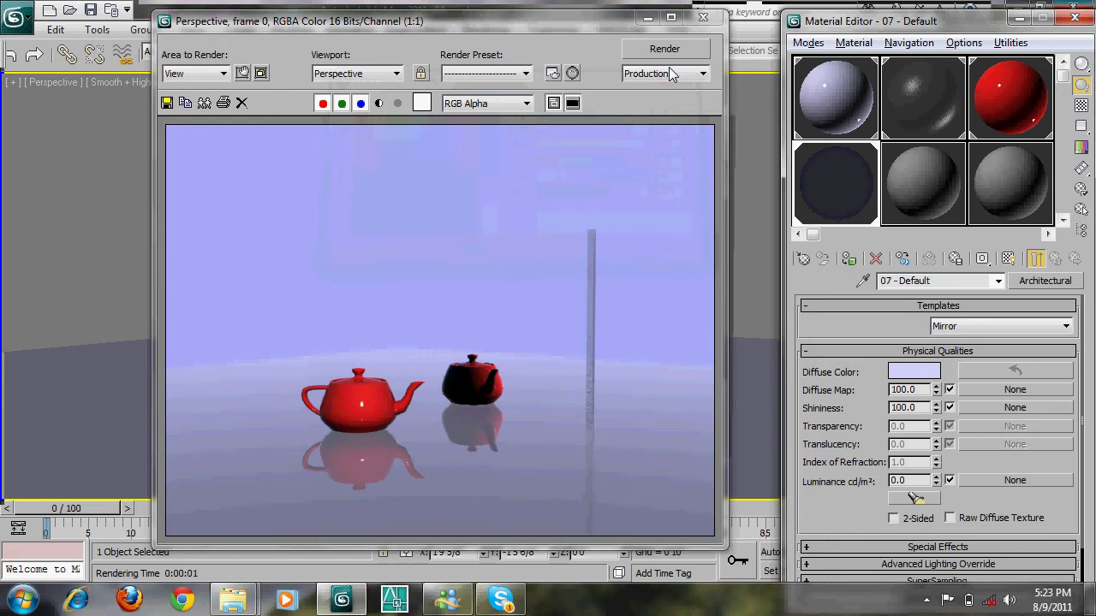
{"action": "left_click", "coordinate": [672, 49]}
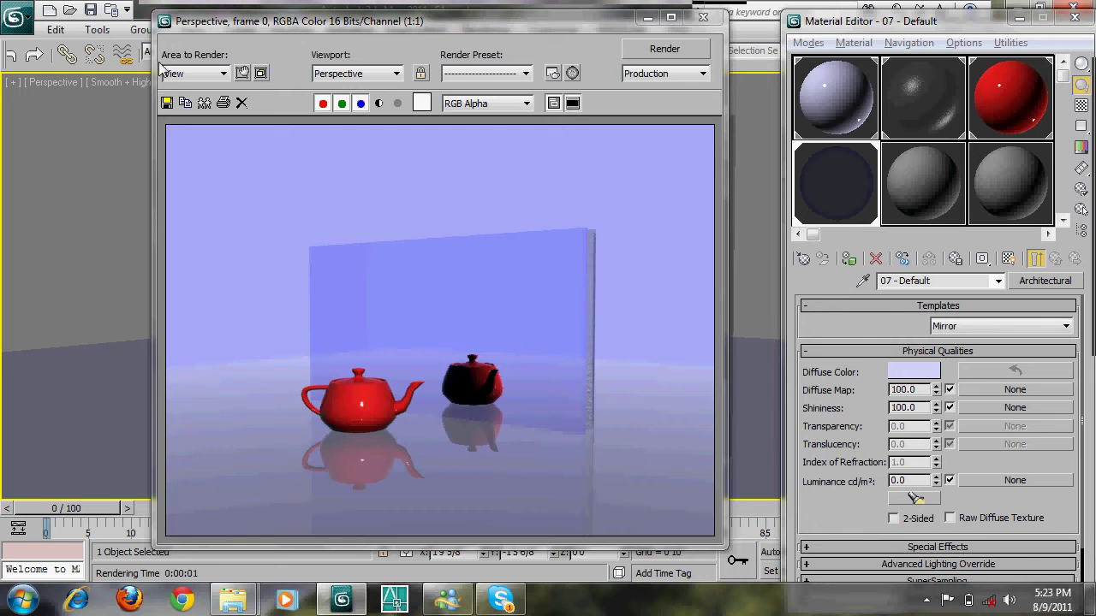
- Save the blue-tinted mirror render as Mirror2.jpg in the Glass folder, accepting the JPEG settings
{"action": "left_click", "coordinate": [167, 103]}
{"action": "left_click", "coordinate": [248, 152]}
{"action": "left_click", "coordinate": [275, 381]}
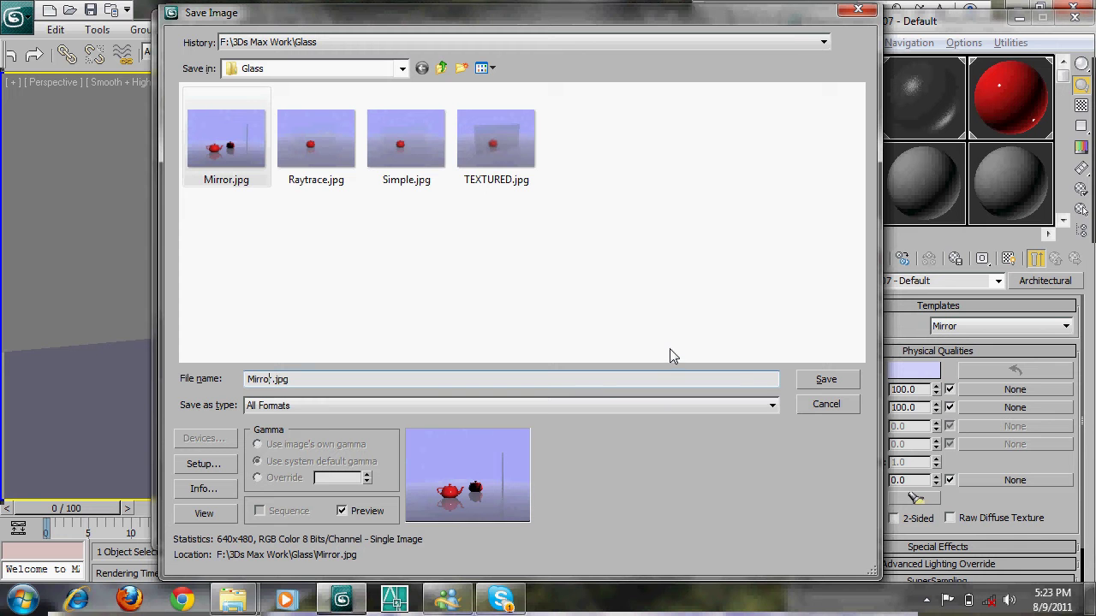
{"action": "type", "text": "2"}
{"action": "left_click", "coordinate": [831, 385]}
{"action": "left_click", "coordinate": [456, 393]}
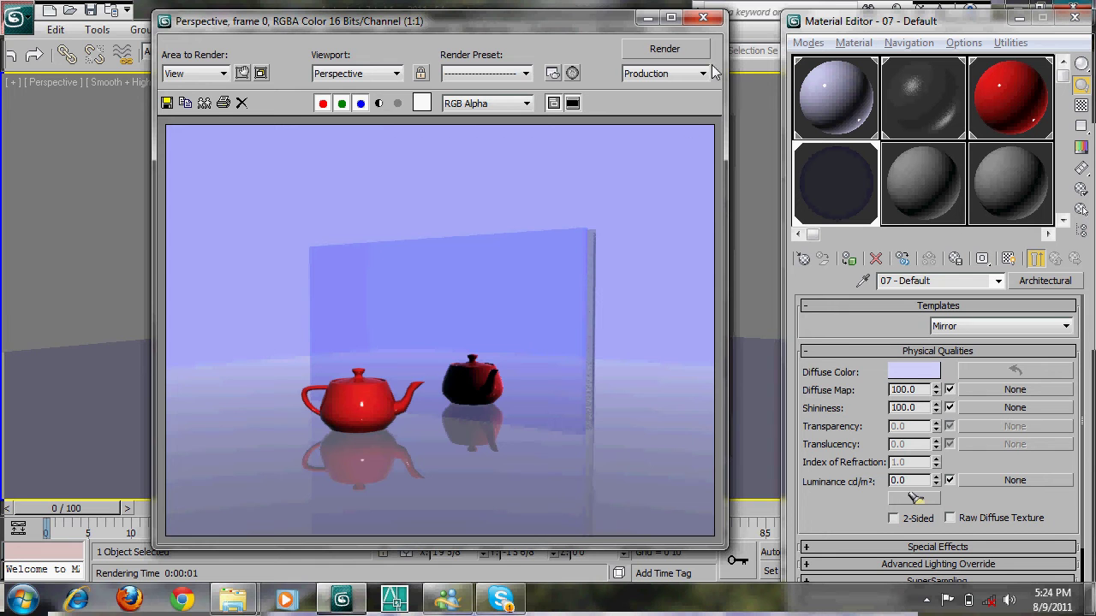
- Close the rendered frame and render the Perspective view through the textured glass towards the teapot and the mirror behind it
{"action": "left_click", "coordinate": [702, 18]}
{"action": "middle_click_drag", "start_coordinate": [576, 344], "coordinate": [460, 295], "text": "alt"}
{"action": "middle_click_drag", "start_coordinate": [509, 406], "coordinate": [288, 360], "text": "alt"}
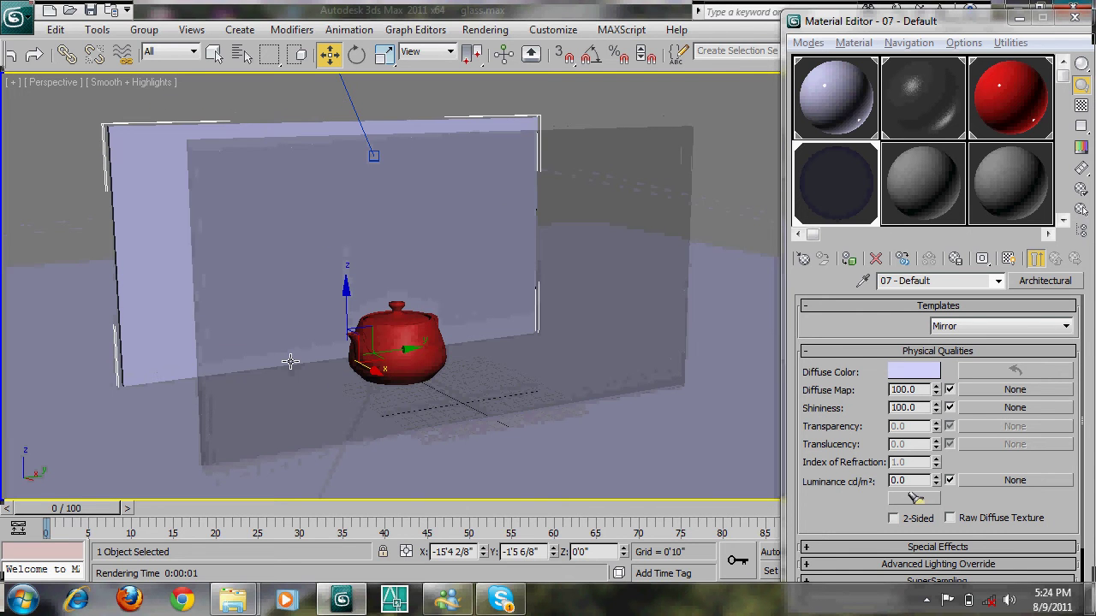
{"action": "key", "text": "shift+q"}
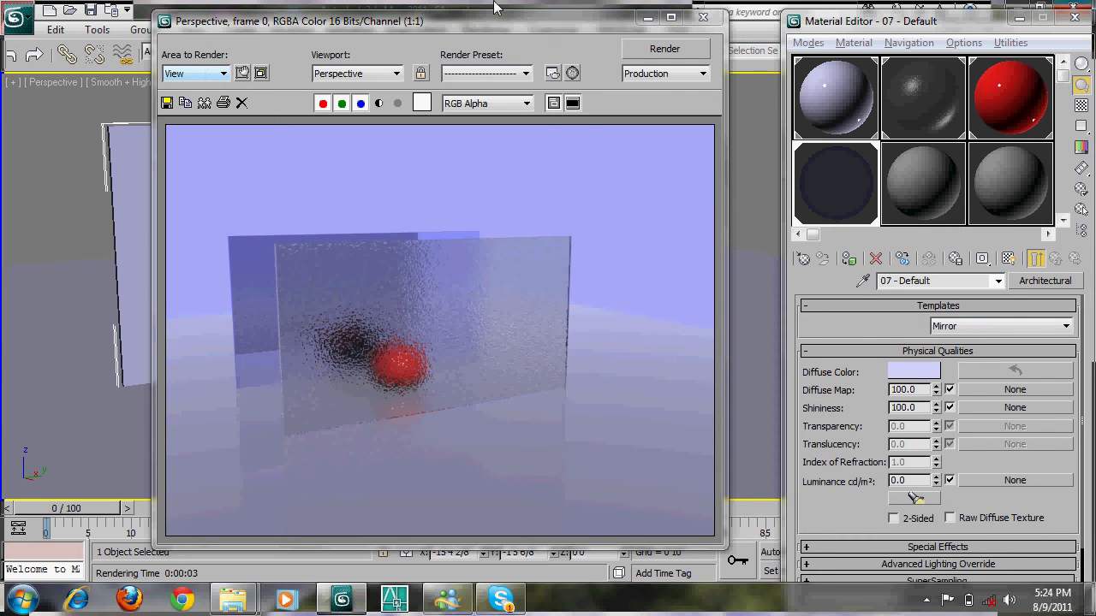
- Save the render of the textured glass and mirror as a JPEG named Textured Mirror in the Glass folder
{"action": "left_click", "coordinate": [167, 104]}
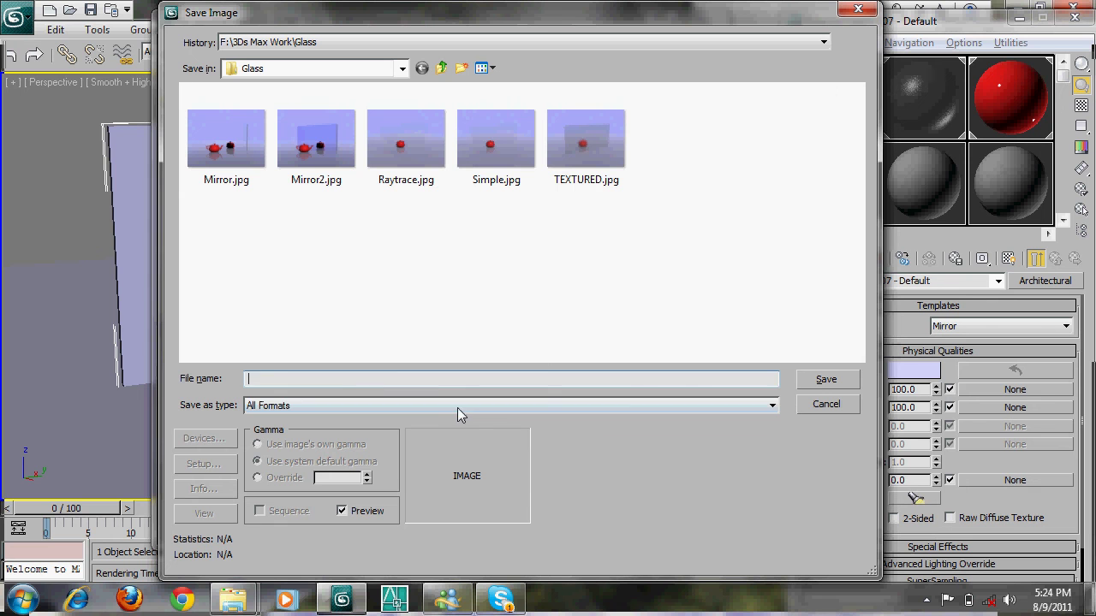
{"action": "type", "text": "Textu"}
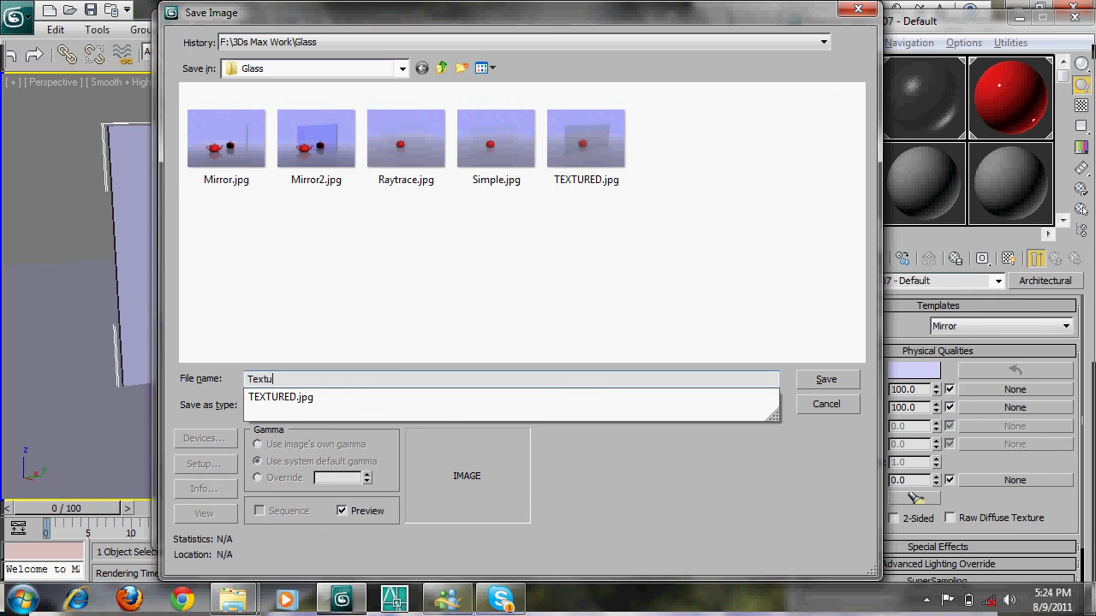
{"action": "type", "text": "red Mirror"}
{"action": "key", "text": "Return"}
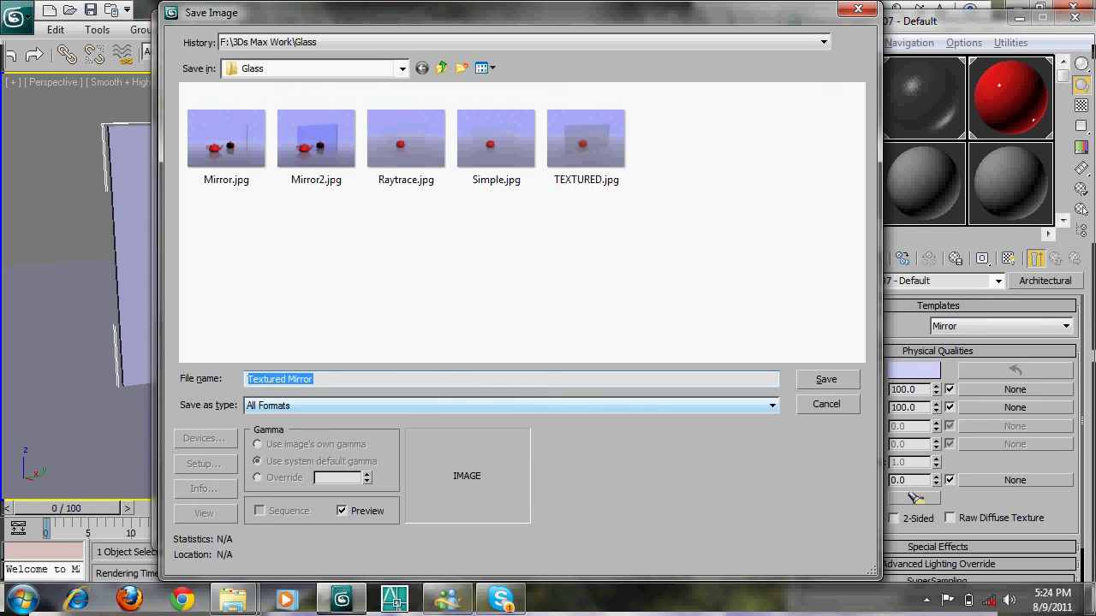
{"action": "left_click", "coordinate": [344, 407]}
{"action": "left_click", "coordinate": [344, 498]}
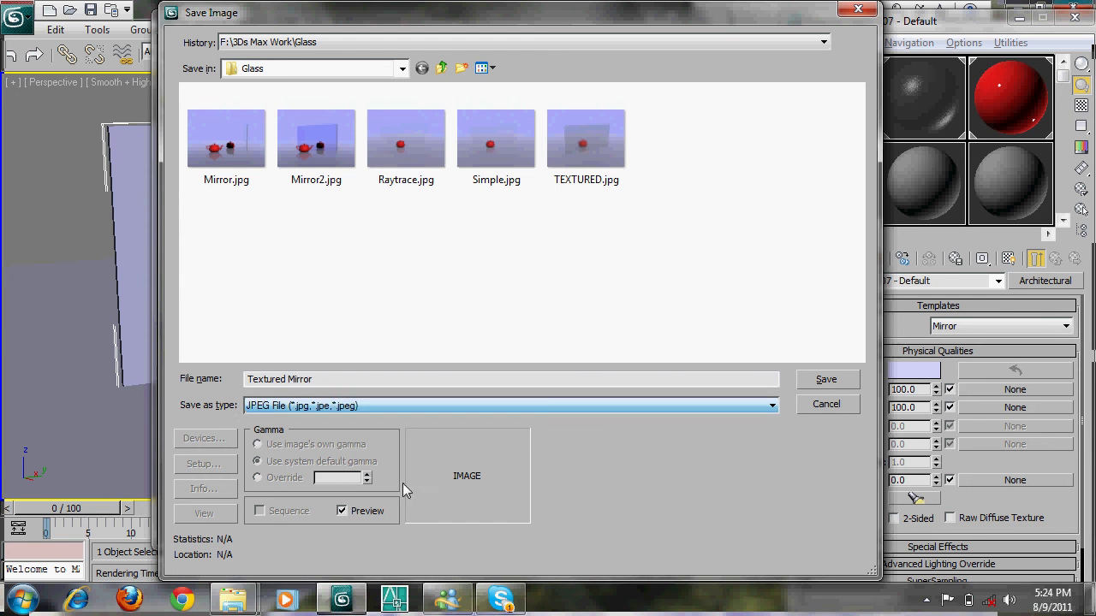
{"action": "left_click", "coordinate": [826, 379]}
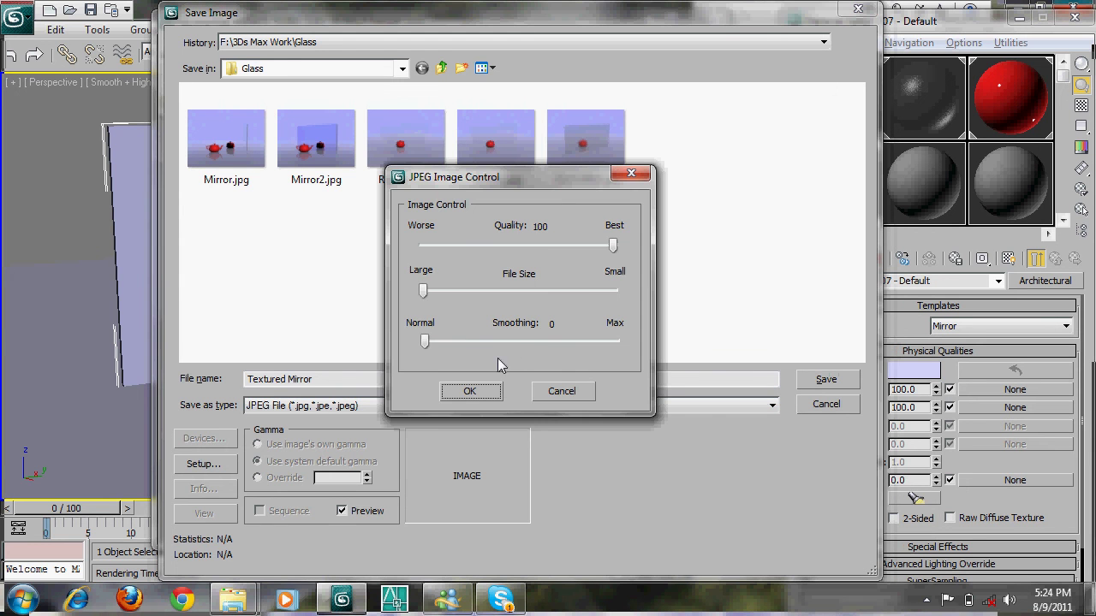